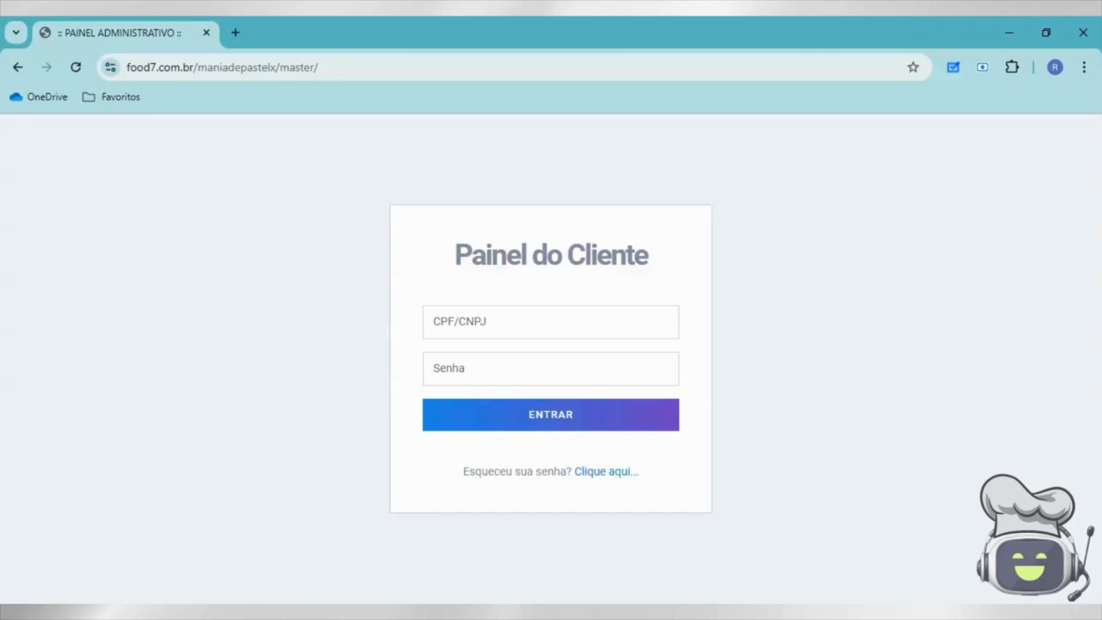
Examine the store-name and master parts of the admin panel's web address.
click(222, 67)
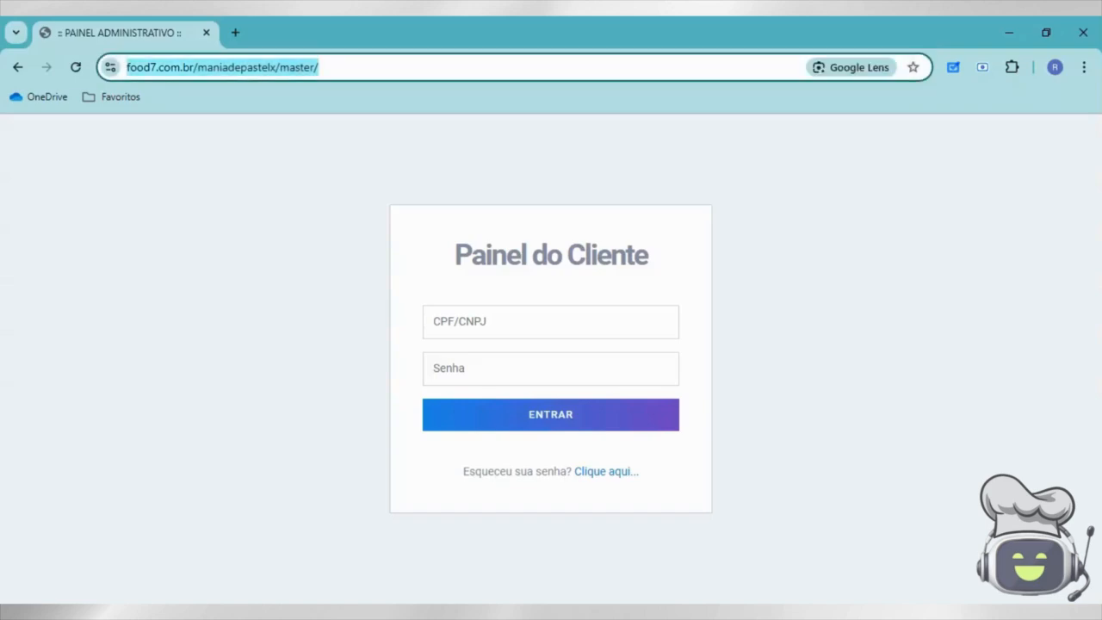
click(129, 70)
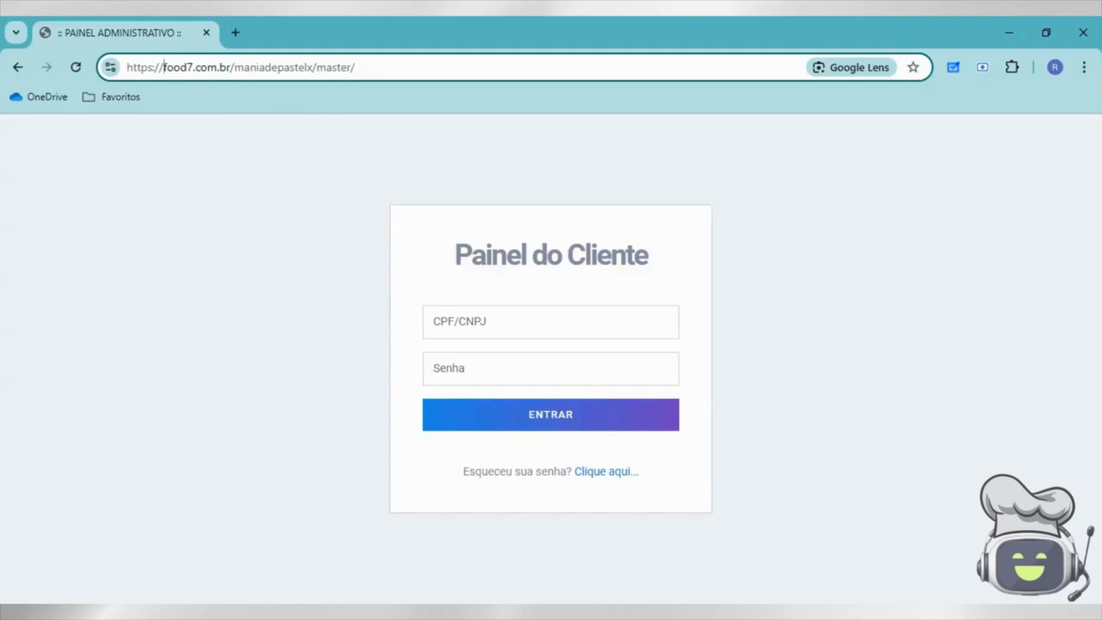
click(235, 67)
drag(234, 67, 313, 67)
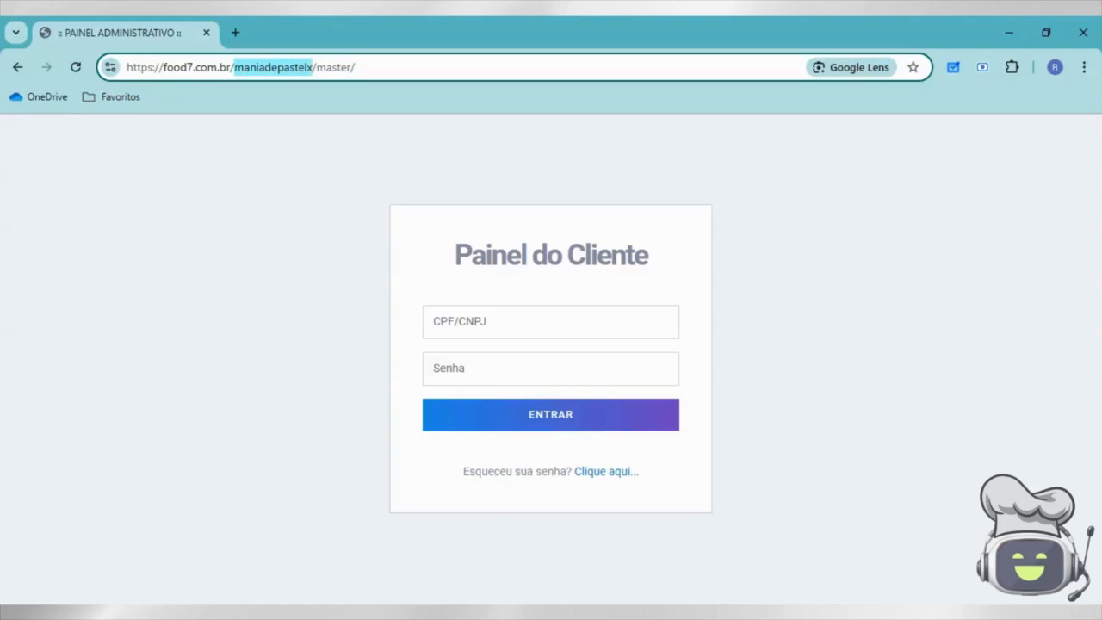
double_click(331, 67)
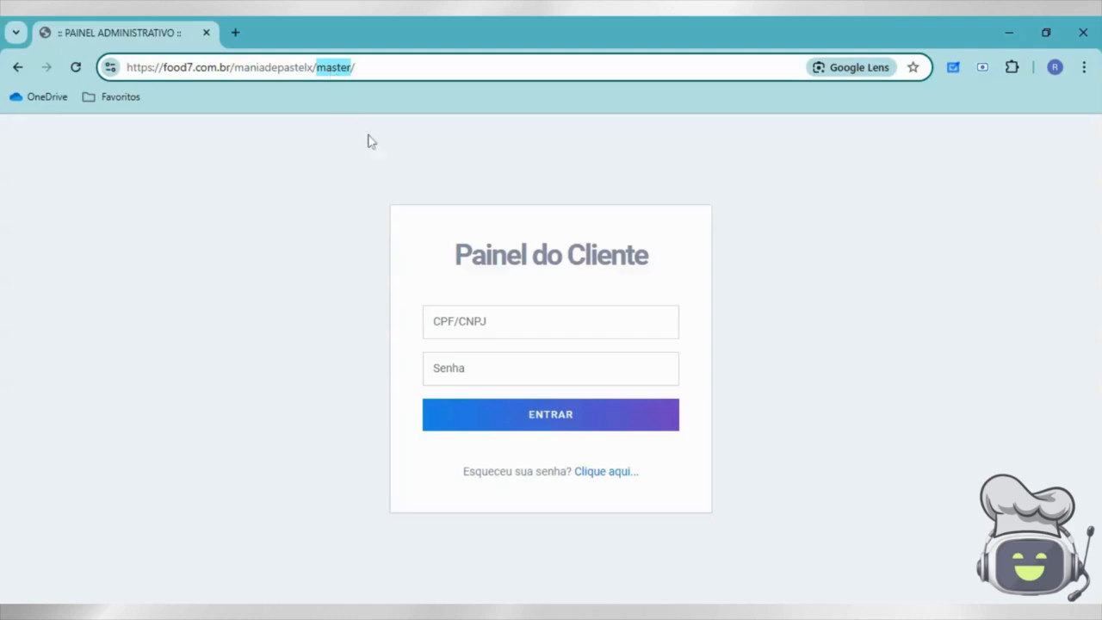
click(427, 252)
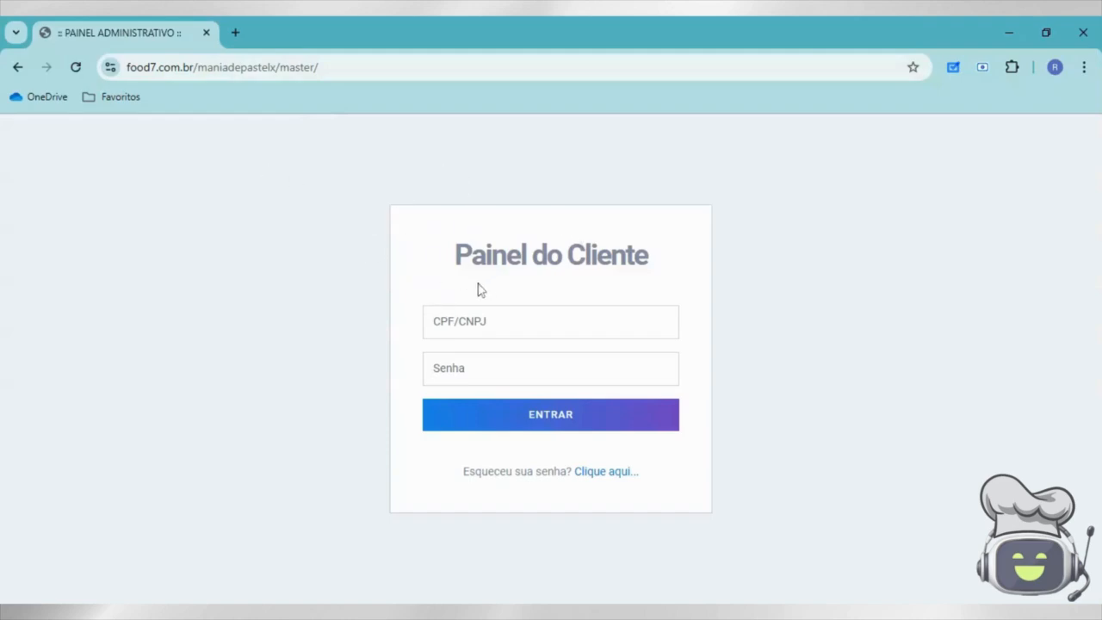
Sign in to the Painel do Cliente with the account's CPF/CNPJ and password.
click(522, 323)
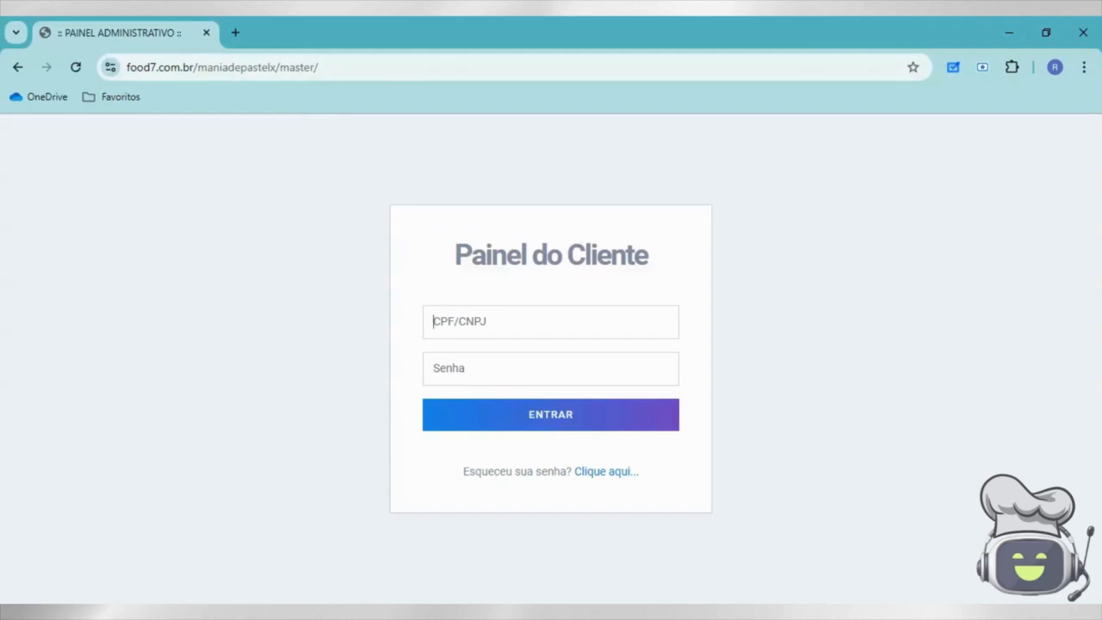
click(520, 348)
key(Tab)
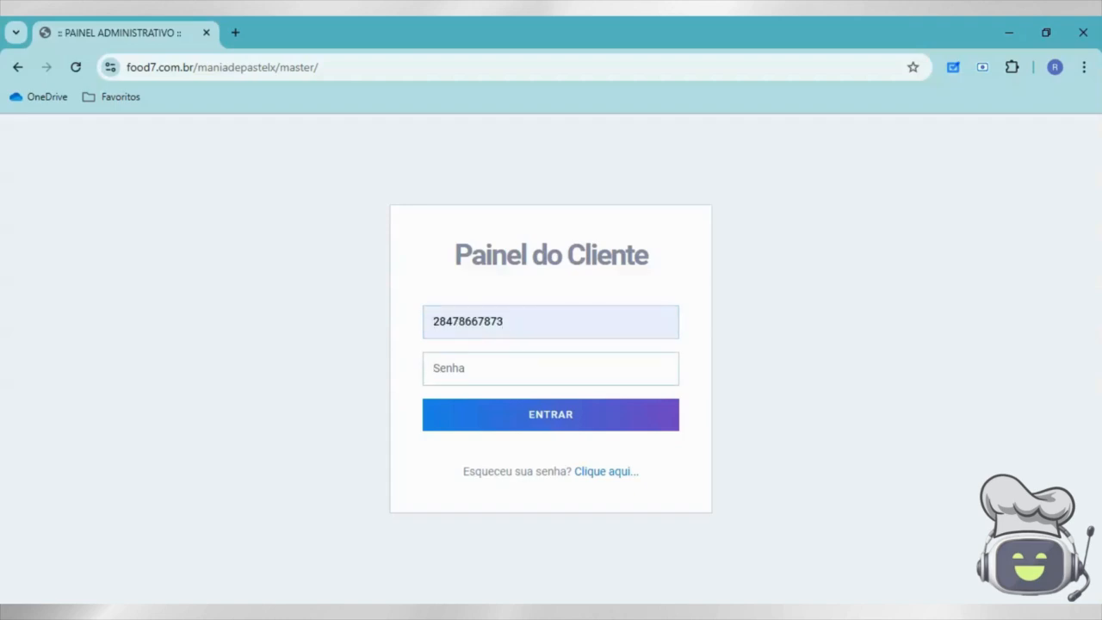
text(••••••)
click(534, 416)
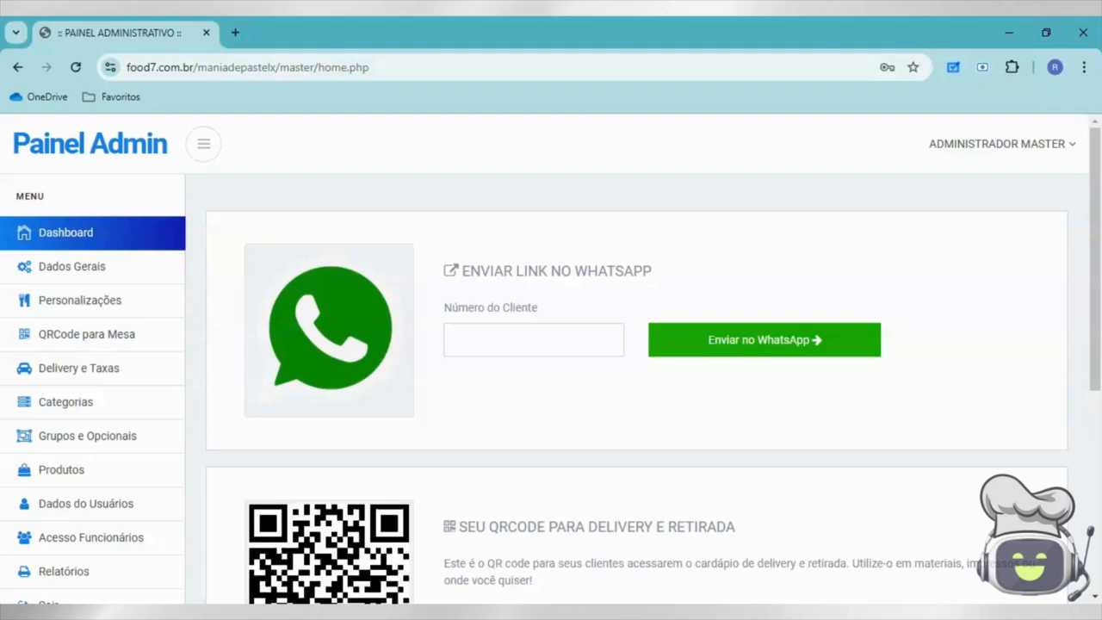
Generate the WhatsApp menu-link message for the customer's phone number, then close the share page.
click(534, 341)
key(ctrl+v)
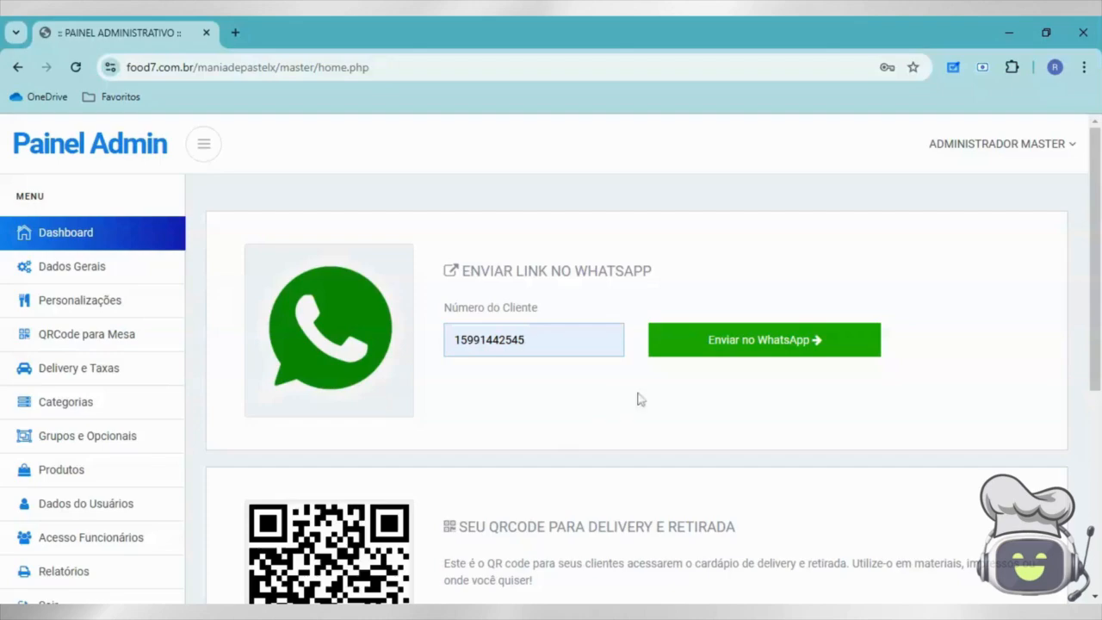
click(728, 346)
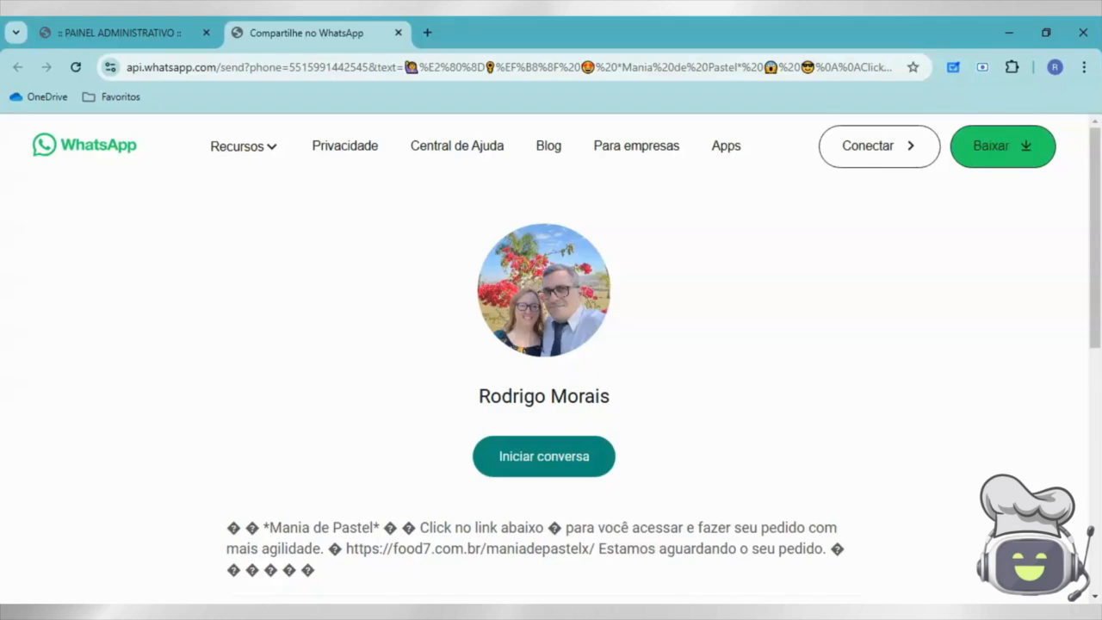
click(399, 33)
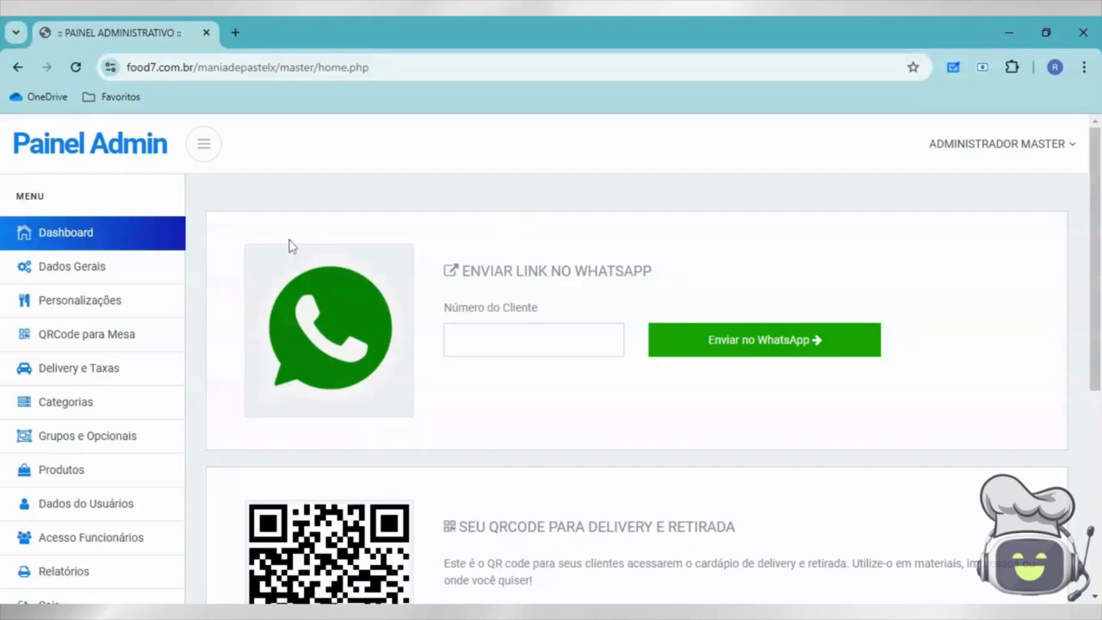
Open the Dados Gerais page and look over the company details and opening hours.
click(101, 274)
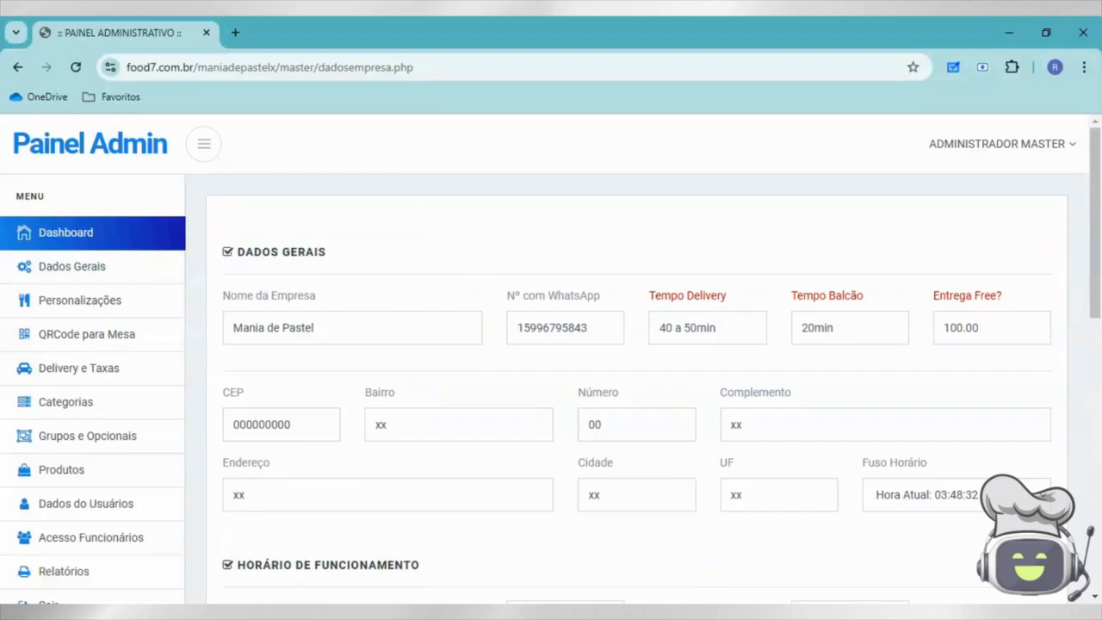
scroll(551, 359, down, 4)
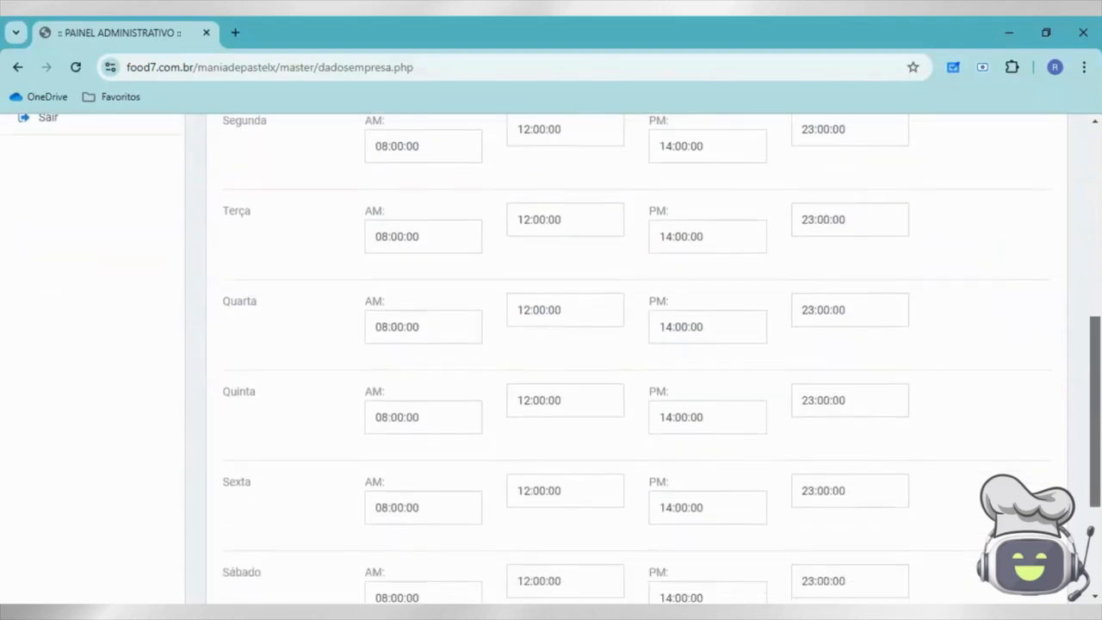
scroll(1099, 268, up, 5)
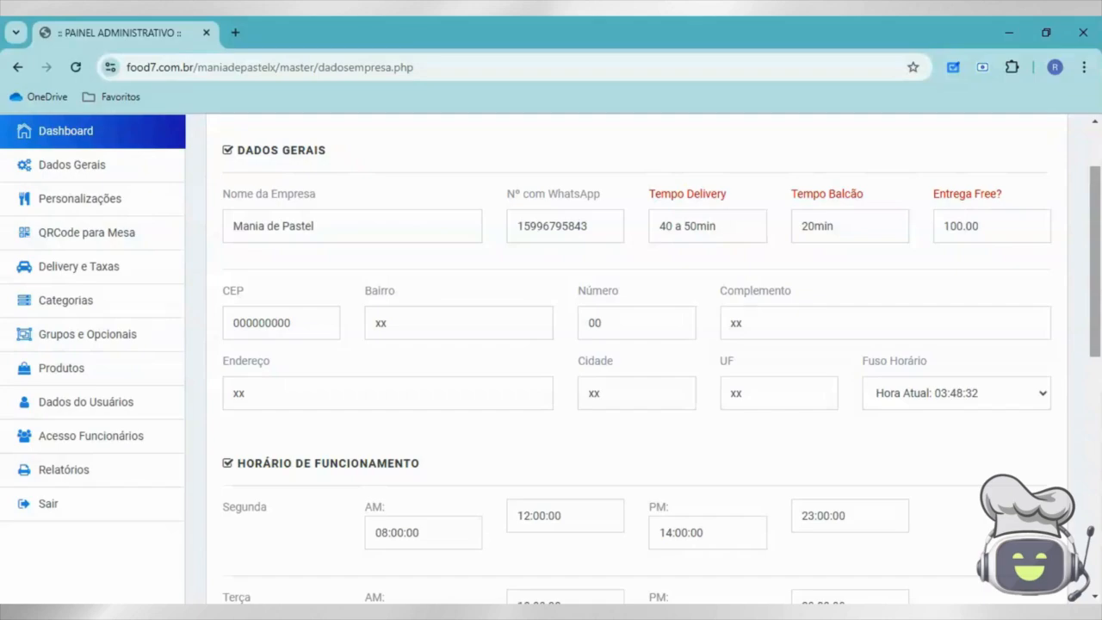
Replace the company's CEP and Bairro placeholders with its postal code and neighbourhood.
click(293, 323)
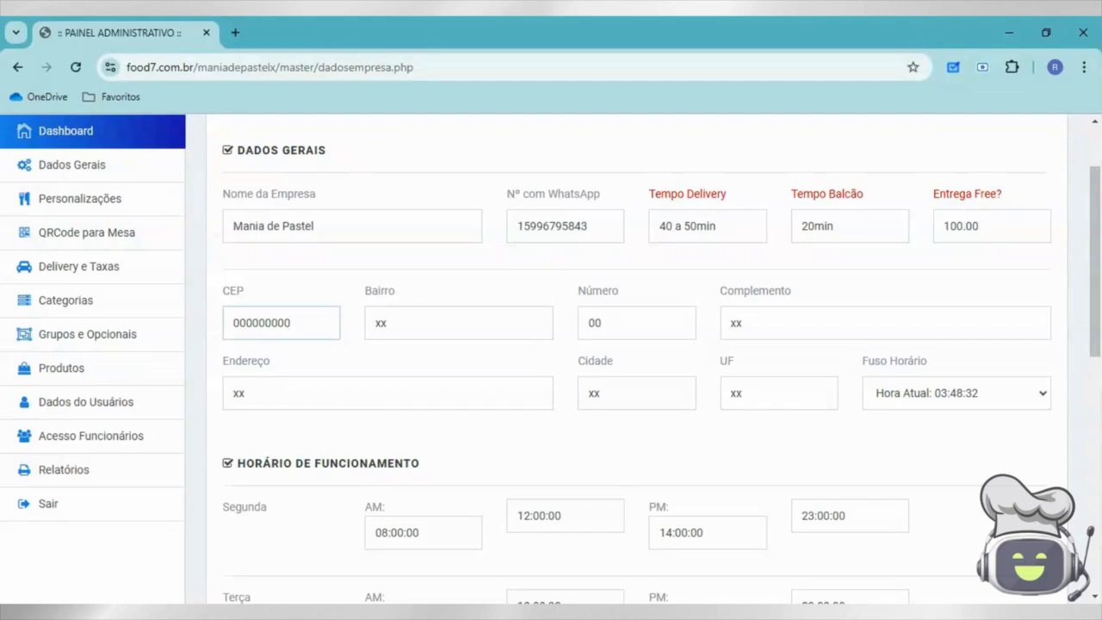
click(245, 323)
key(ctrl+a)
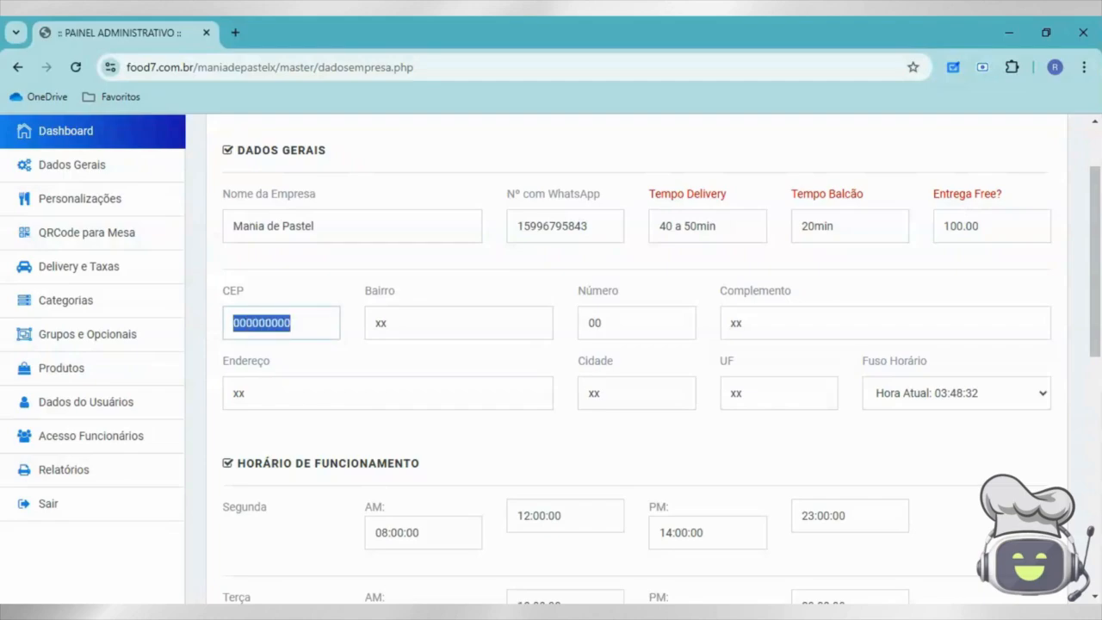
text(18)
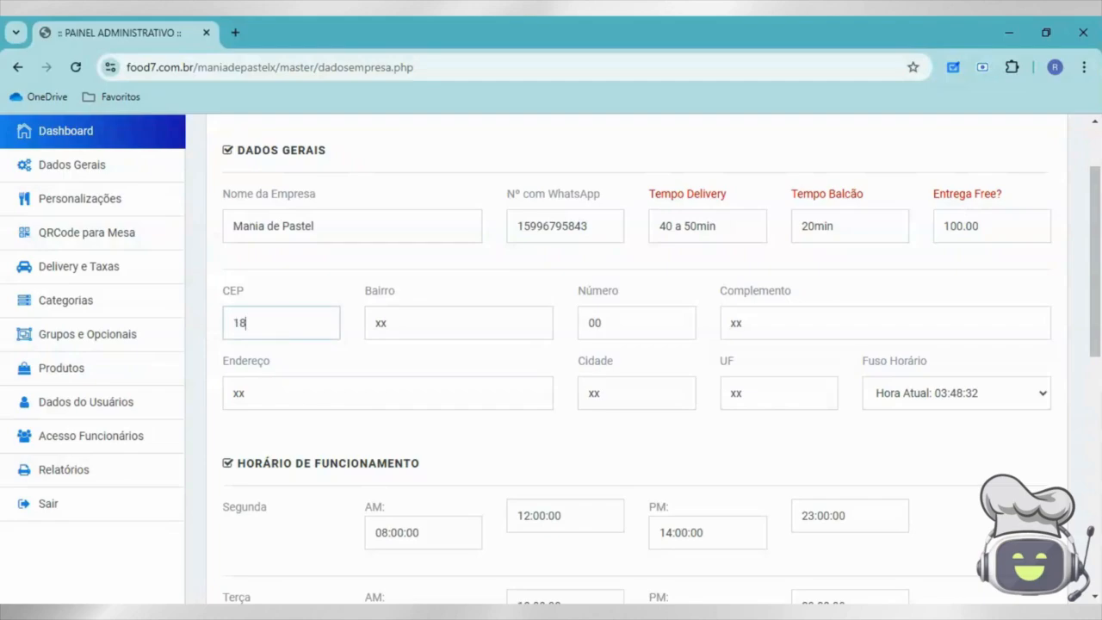
text(000000)
click(387, 323)
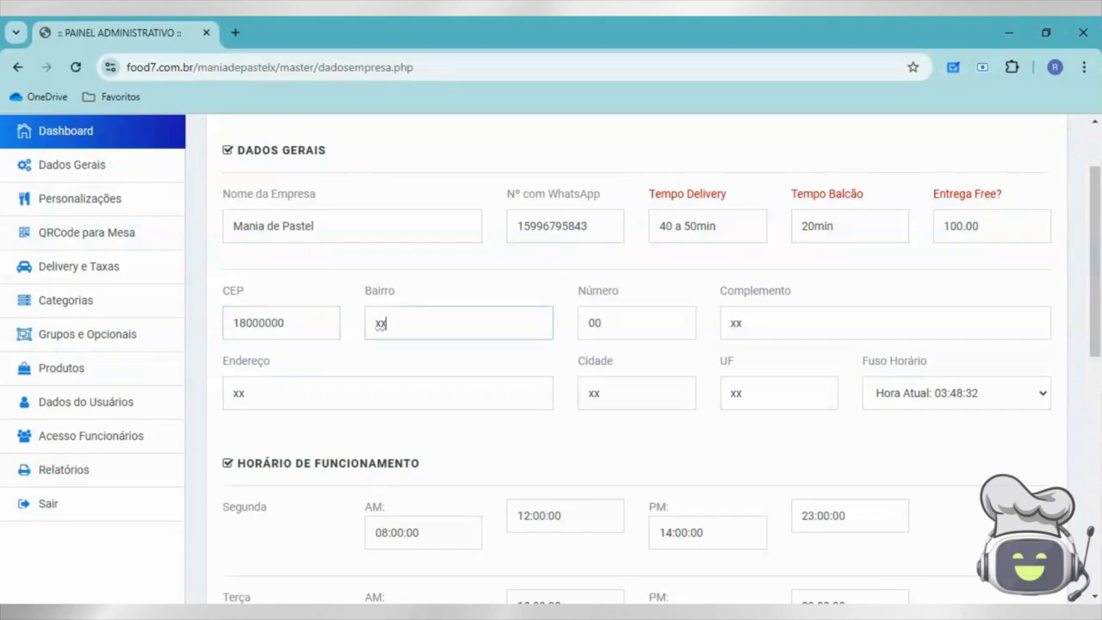
double_click(381, 323)
text(Vitória)
Enter the company's street number and clear the Complemento field.
double_click(676, 319)
text(100)
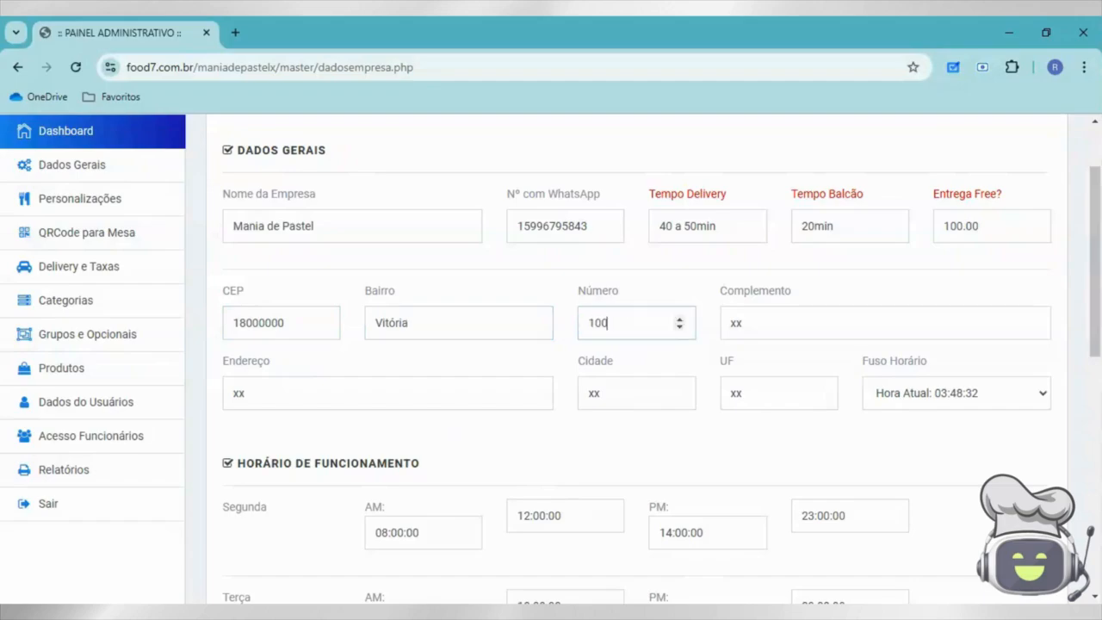
text(0)
key(Tab)
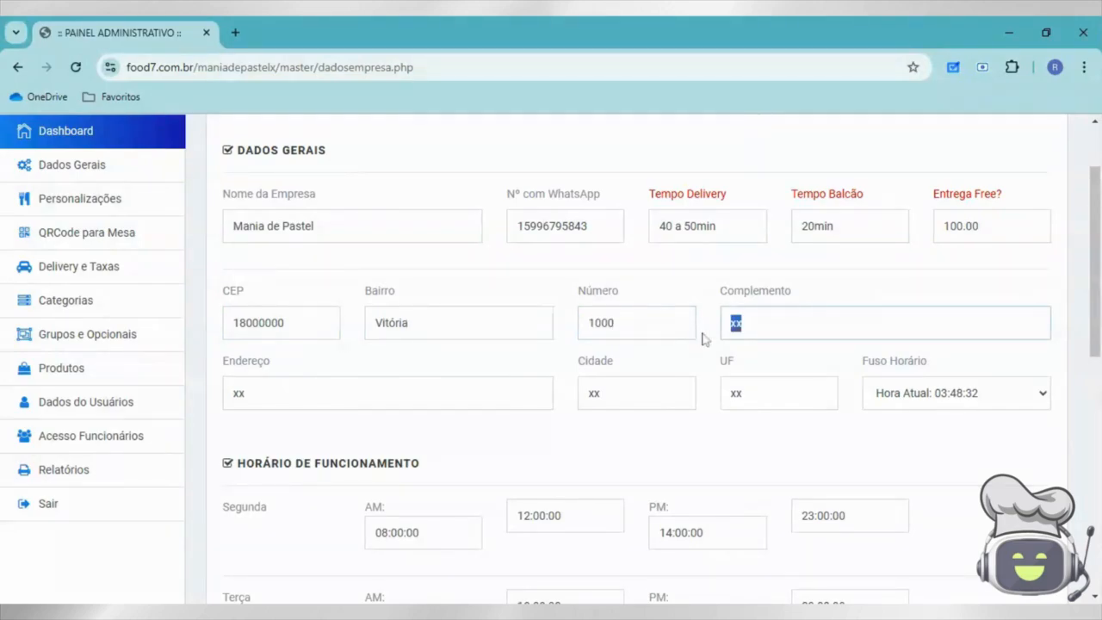
key(BackSpace)
key(Tab)
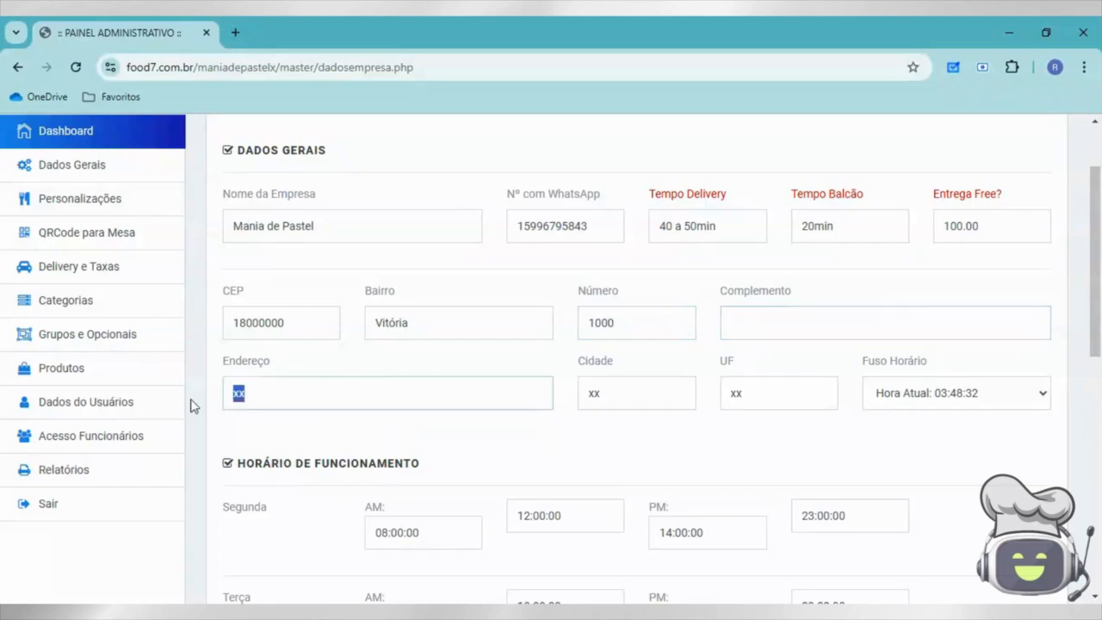
Enter the company's street name in the Endereço field and recheck the number and complement.
text(Rua do Sucess)
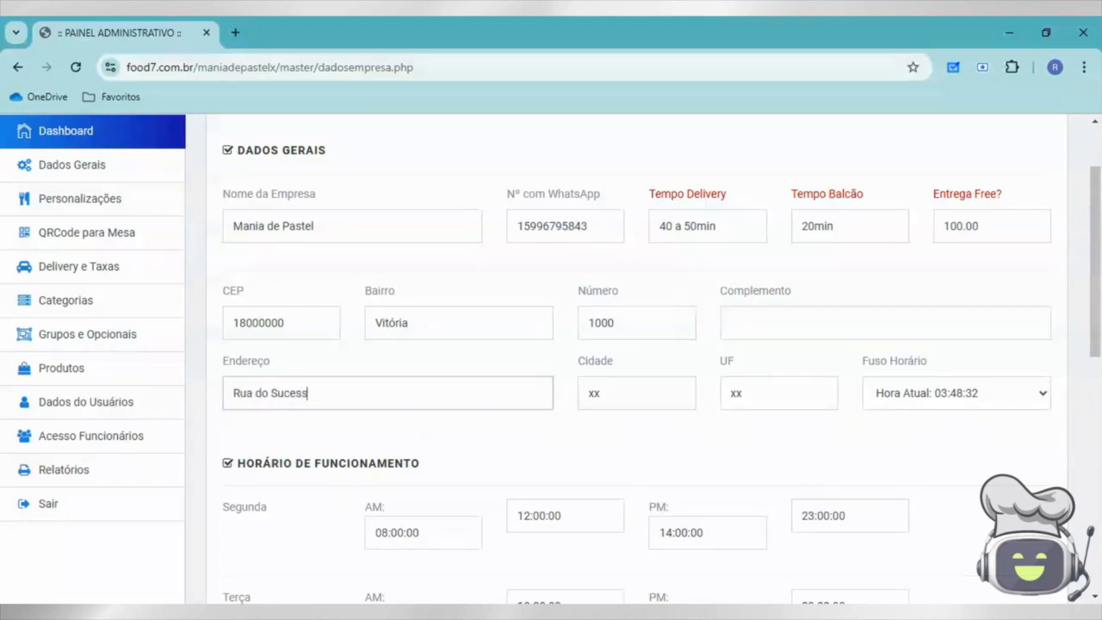
text(o)
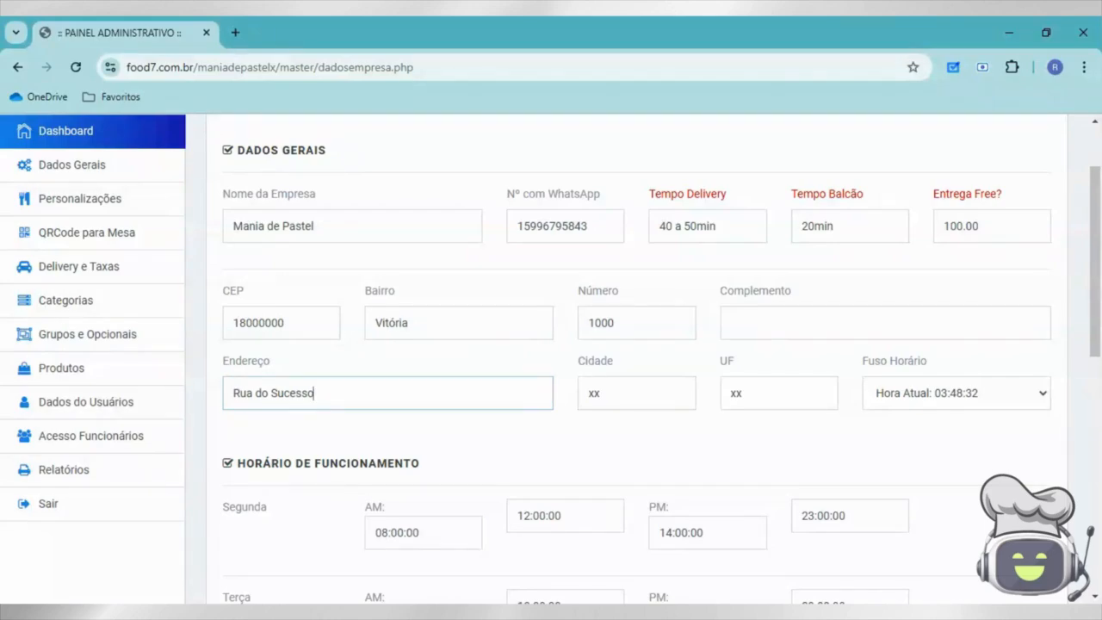
click(613, 323)
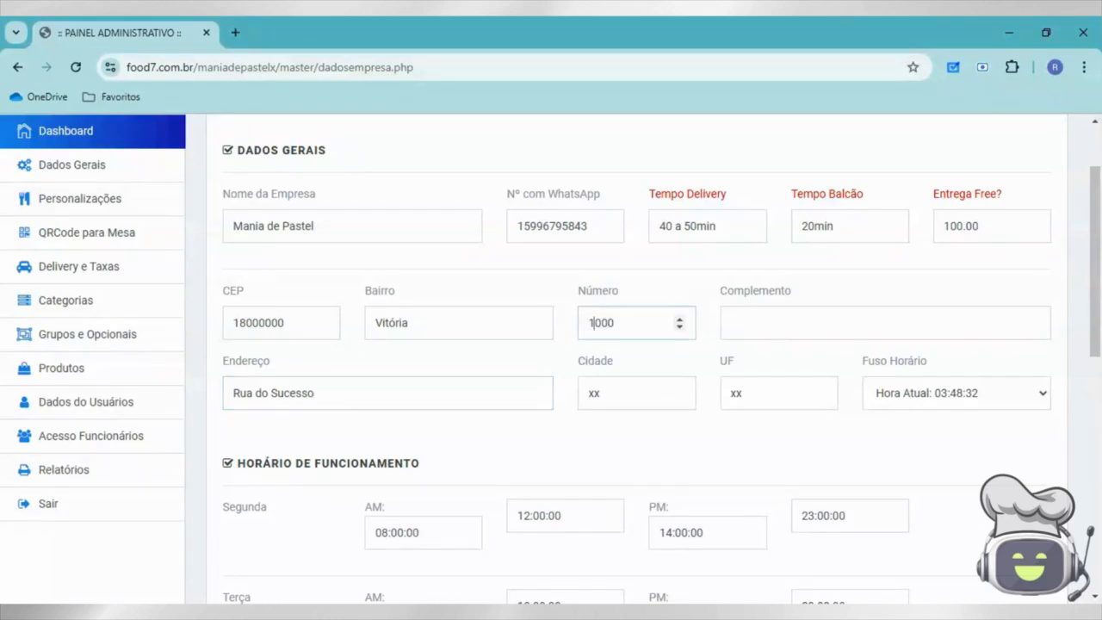
double_click(591, 322)
key(Tab)
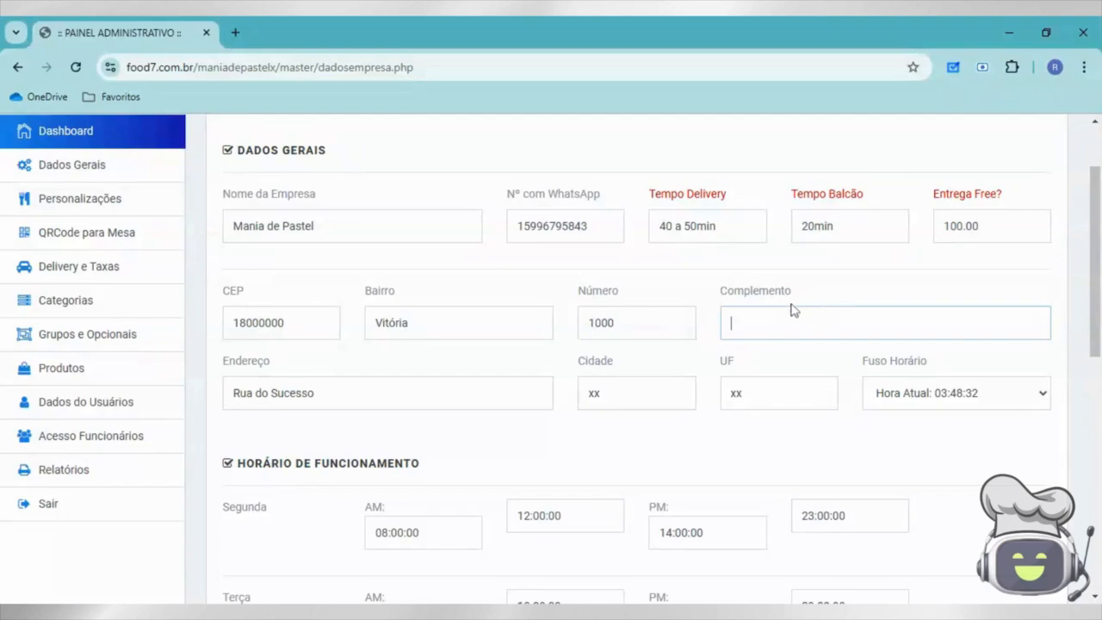
click(321, 394)
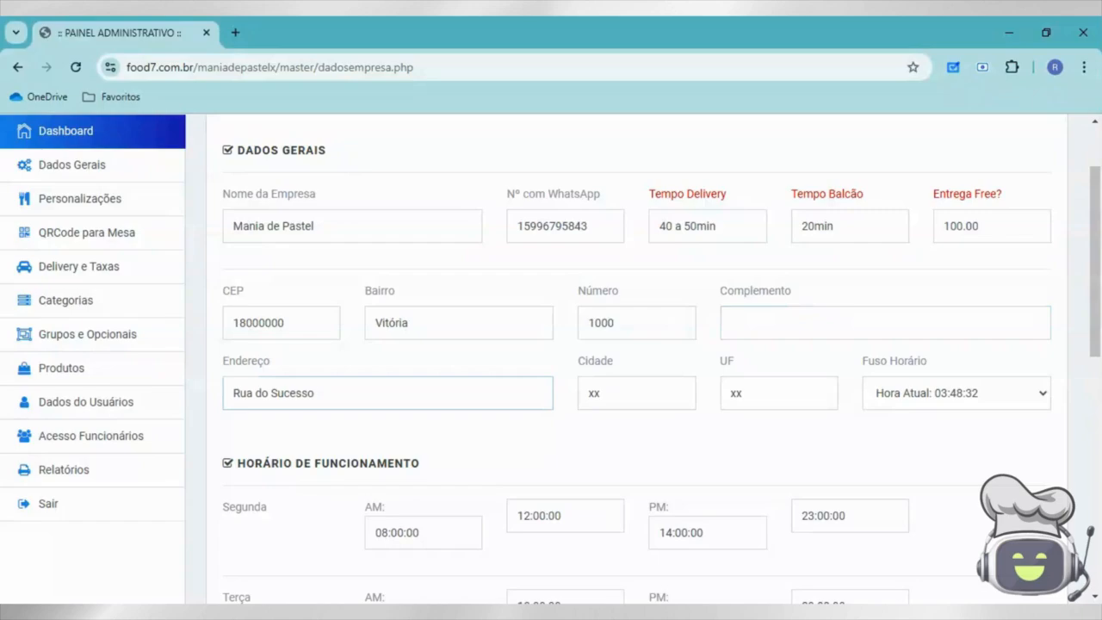
Fill in the company's city and state in Cidade and UF, and check the Fuso Horário setting.
drag(613, 395, 577, 400)
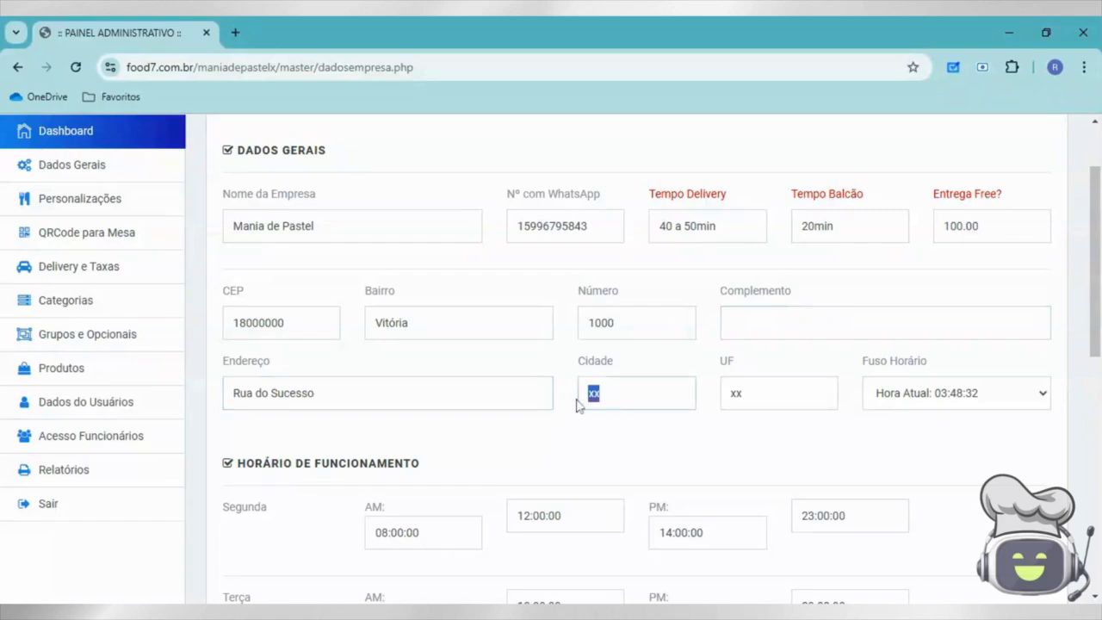
text(Sorocaba)
key(Tab)
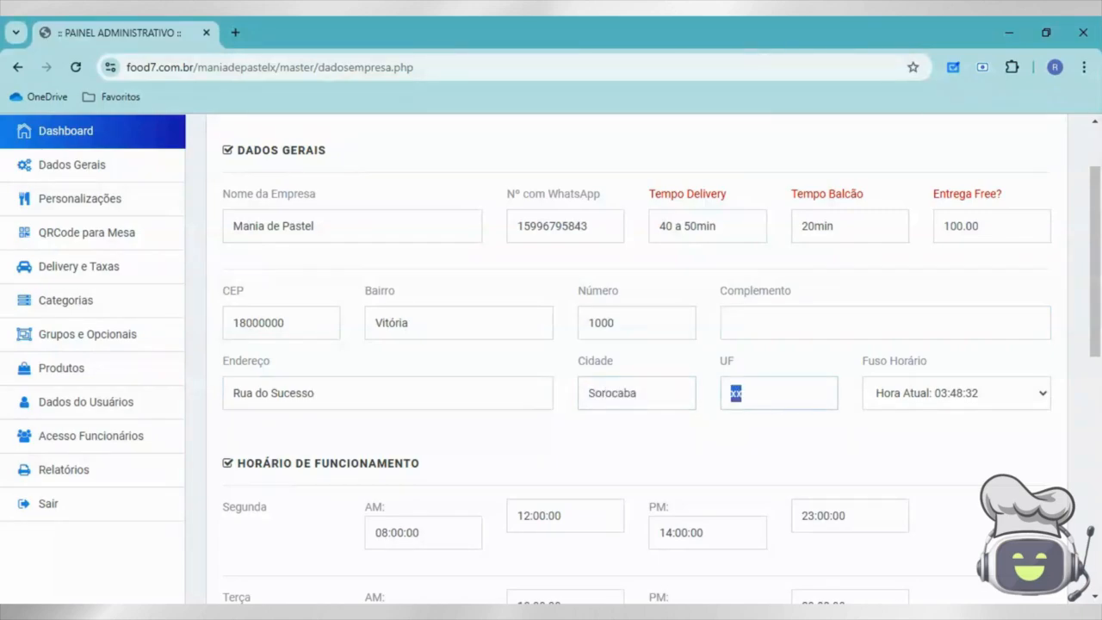
text(SP)
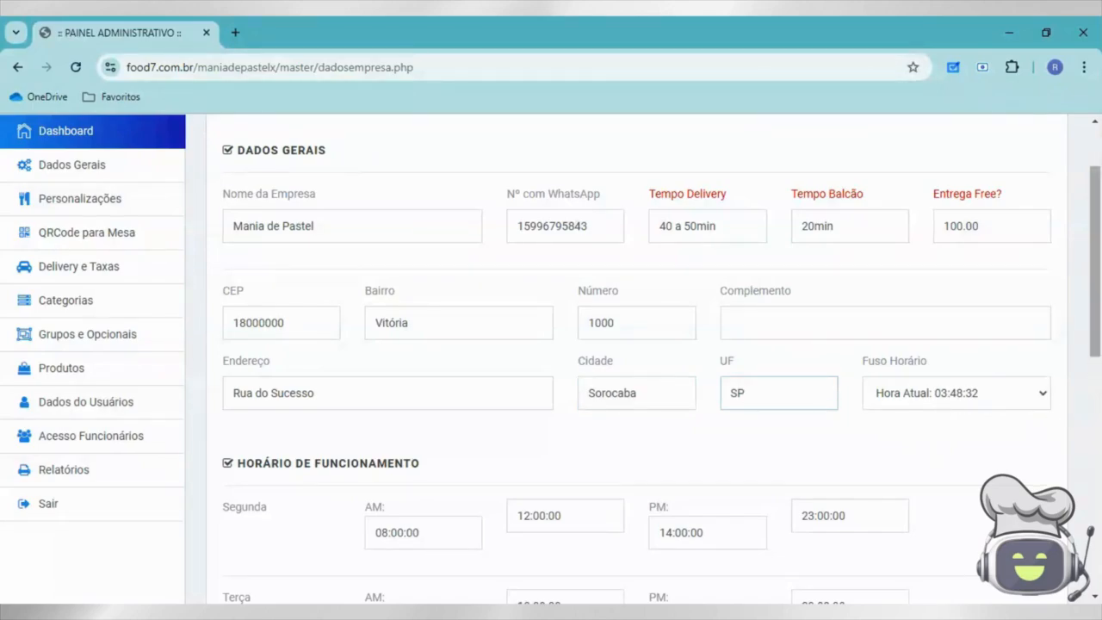
click(1044, 396)
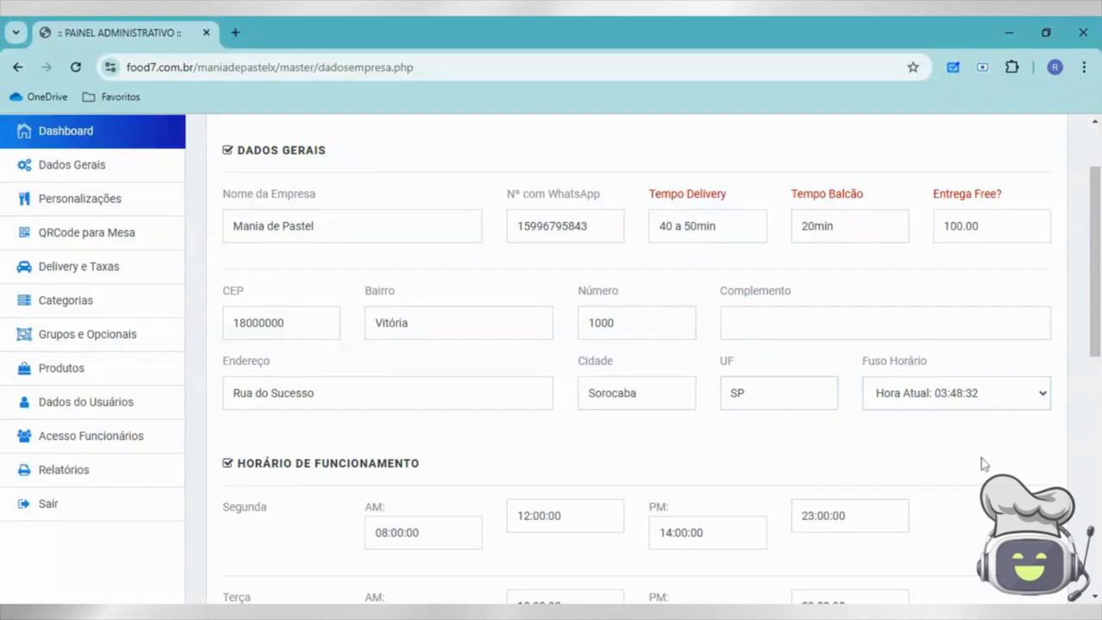
In Horário de Funcionamento, set all four Segunda times, AM and PM, to 00:00:00.
scroll(1095, 277, down, 2)
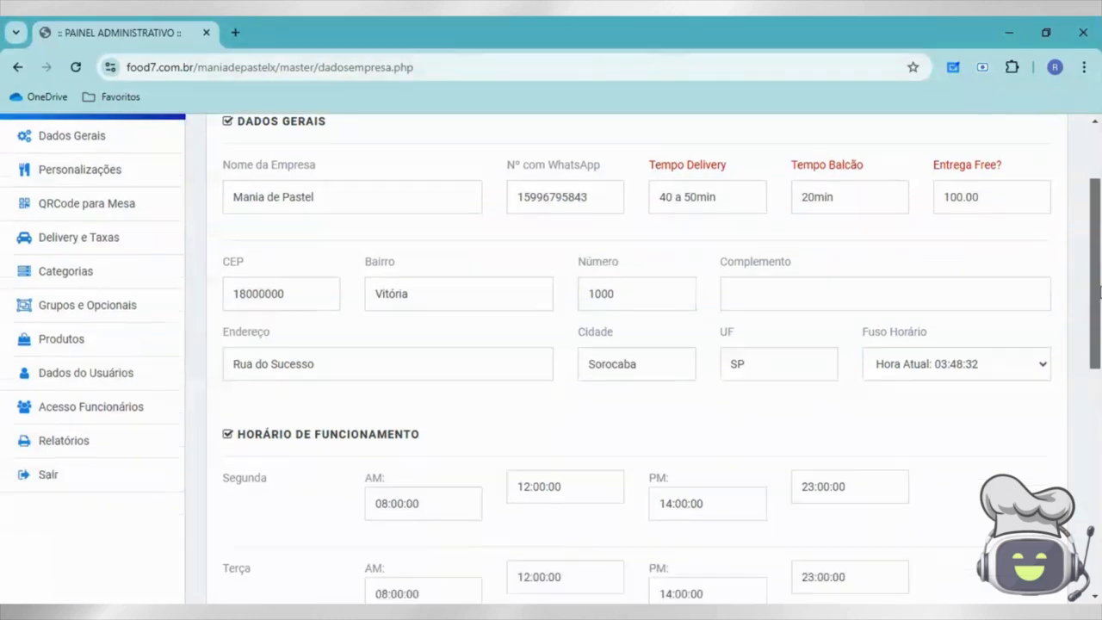
scroll(1095, 277, down, 1)
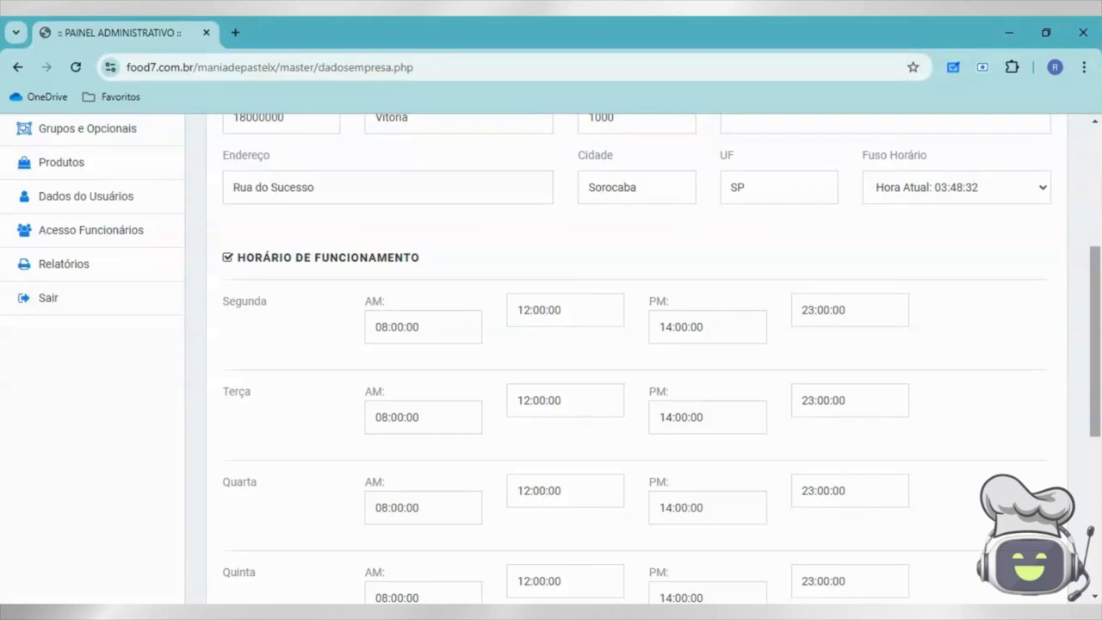
drag(387, 328, 368, 336)
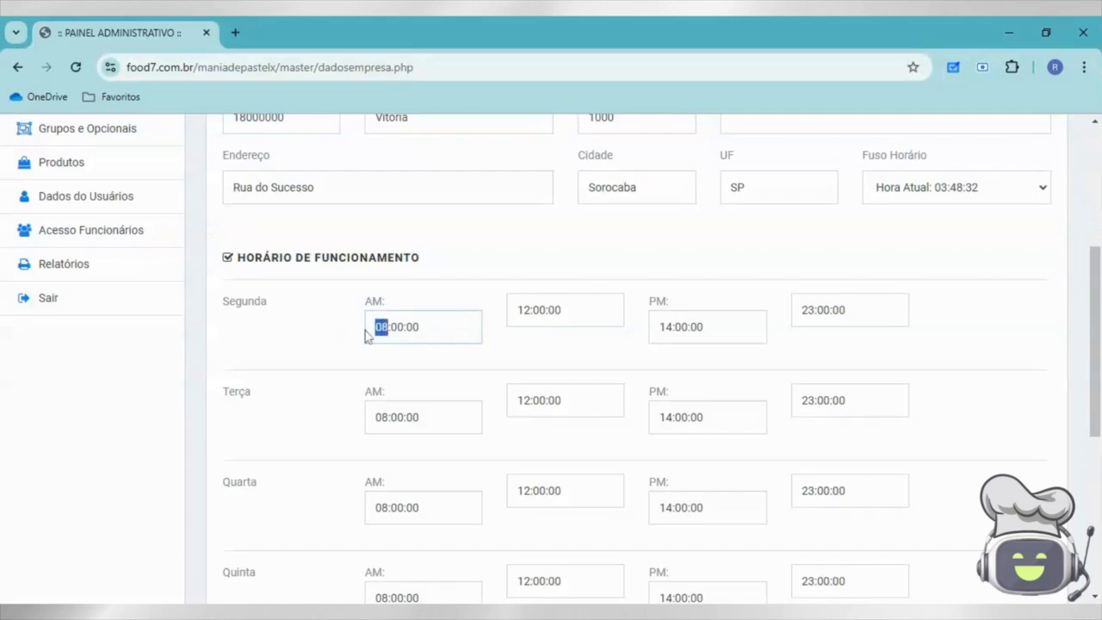
text(00)
drag(531, 310, 517, 311)
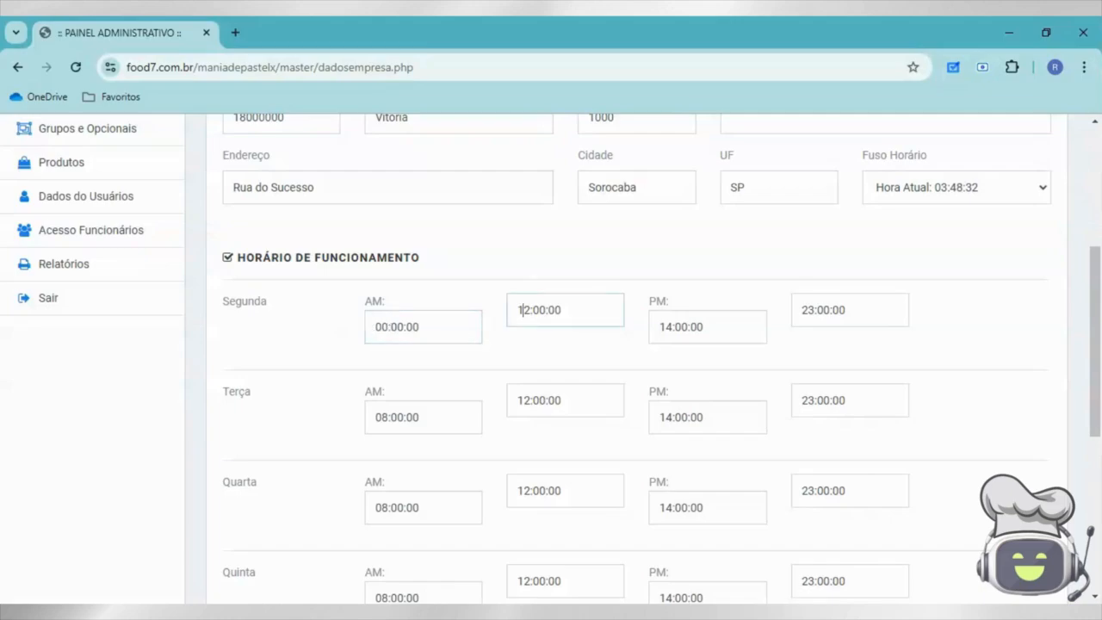
text(00)
double_click(662, 327)
text(00)
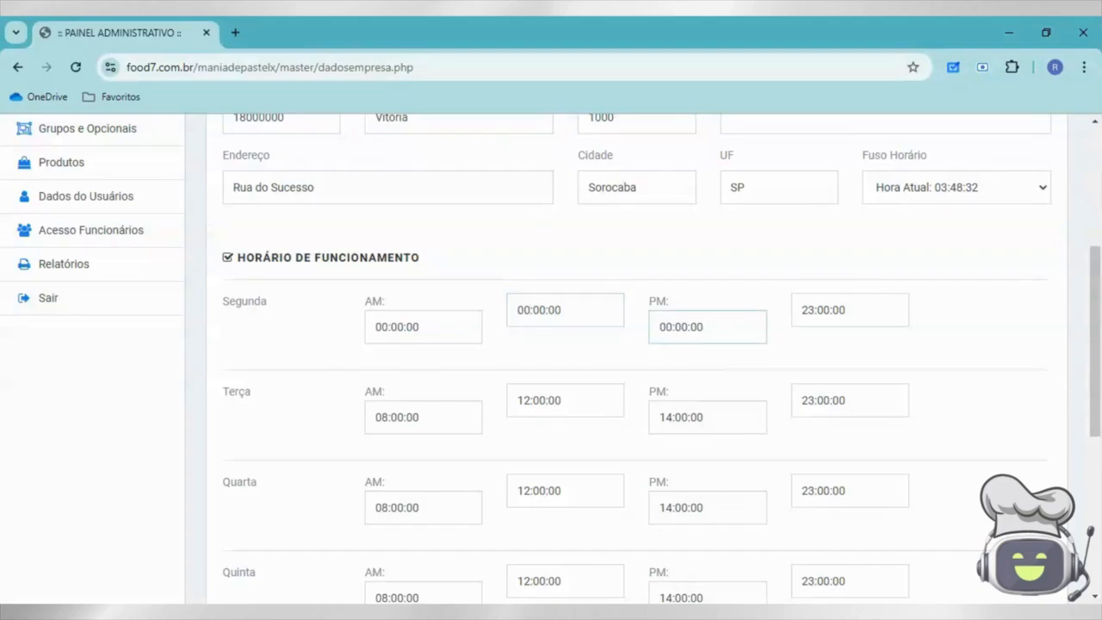
double_click(807, 310)
text(00)
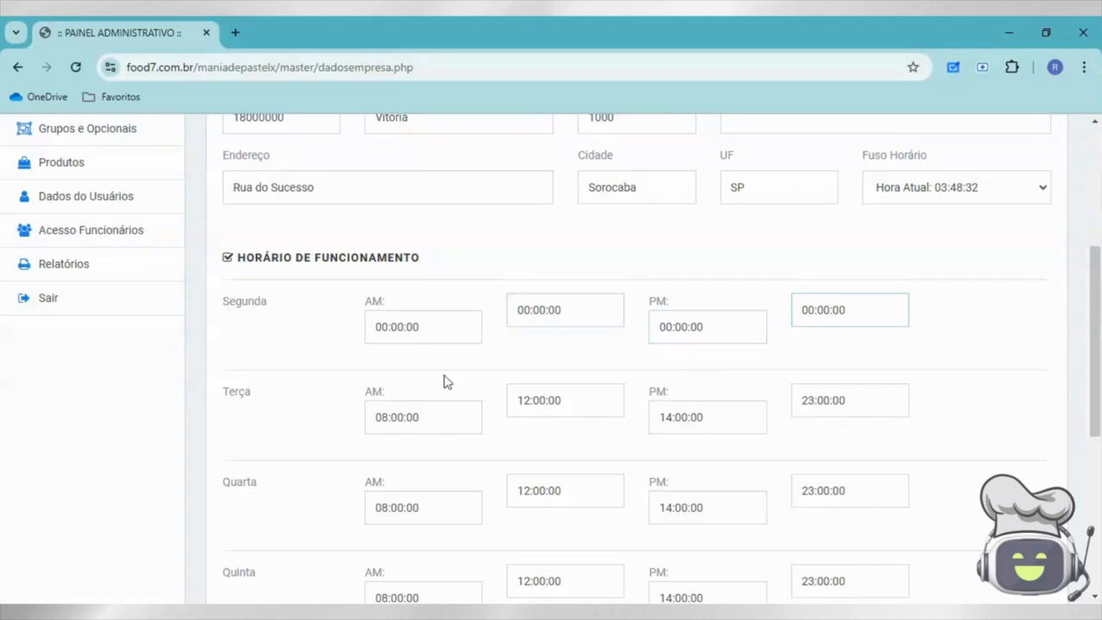
Set Terça's AM times to 00:00:00 and its PM hours from 18:00:00 to 24:00:00.
double_click(382, 418)
text(00)
click(517, 400)
text(00)
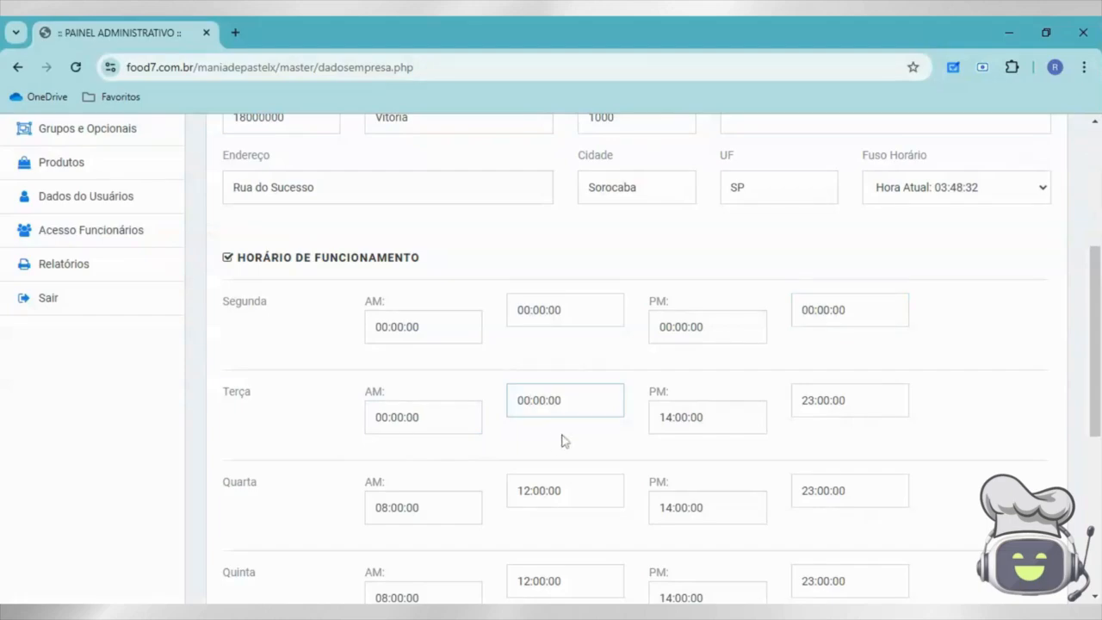
drag(660, 417, 673, 418)
text(18)
drag(803, 400, 815, 401)
text(24)
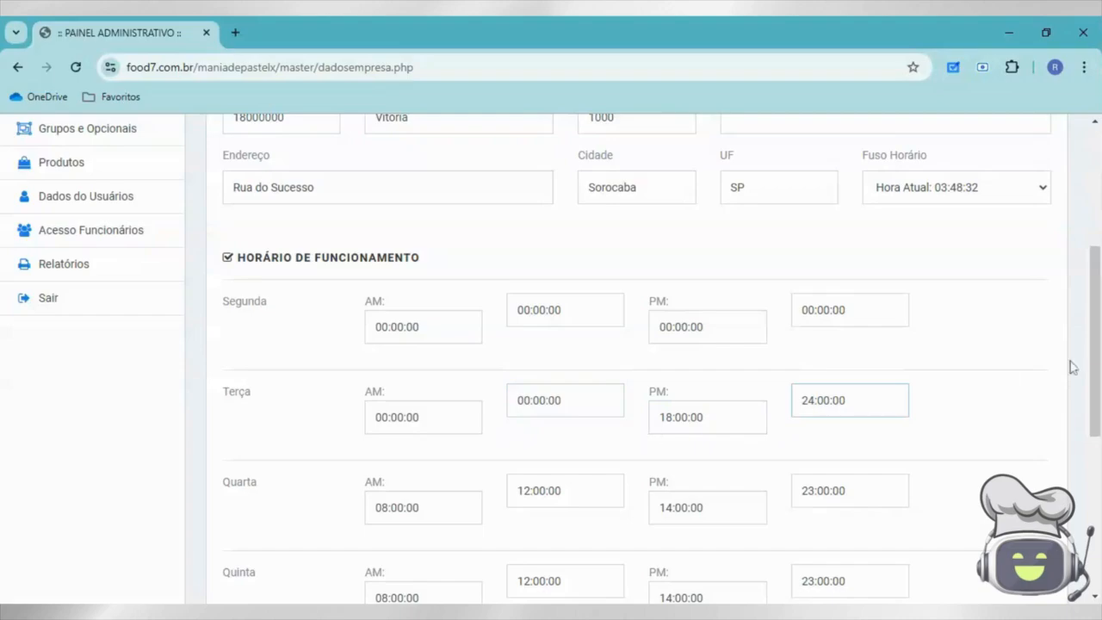
Set Quarta's AM times to 00:00:00 and its PM hours from 18:00:00 to 24:00:00.
scroll(768, 405, down, 3)
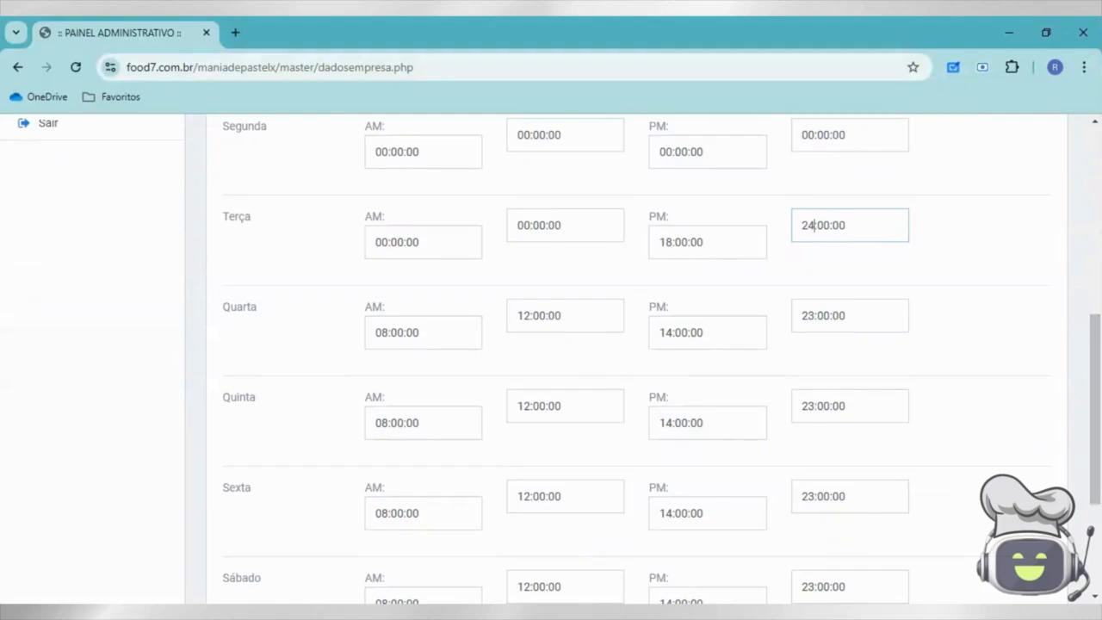
key(Tab)
mouse_move(388, 333)
mouse_down()
mouse_move(421, 333)
mouse_move(388, 333)
mouse_up()
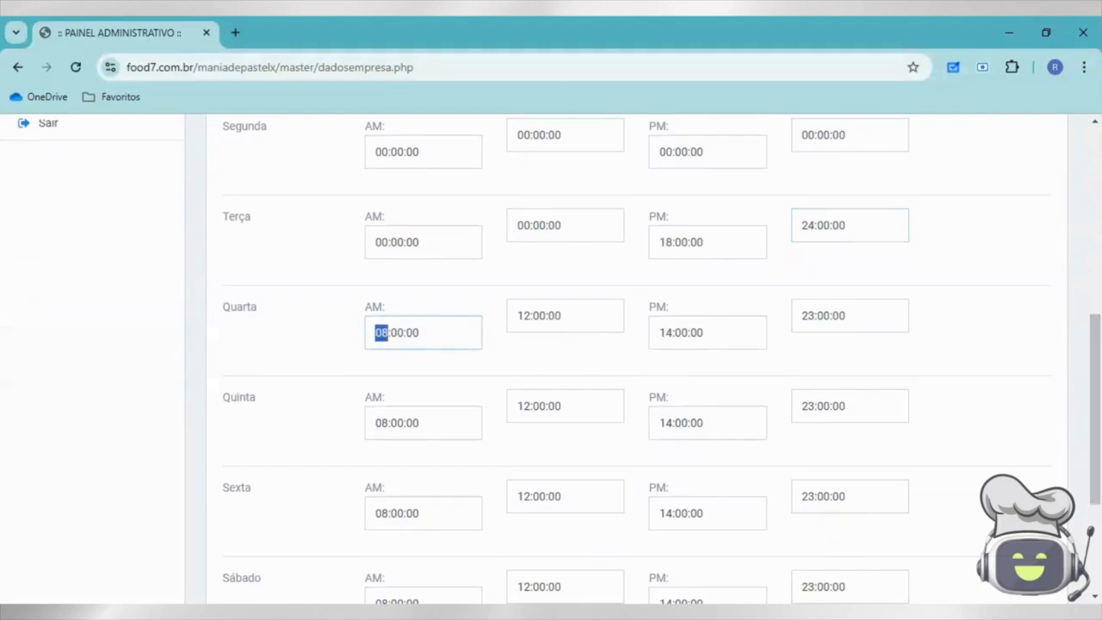
text(00)
double_click(524, 316)
text(00)
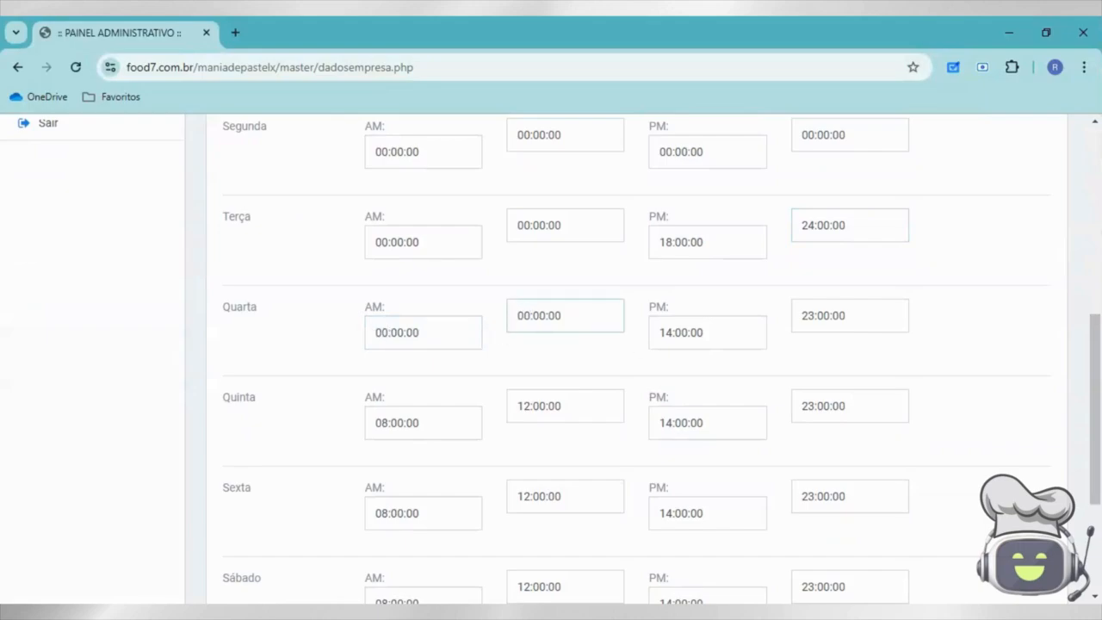
double_click(665, 332)
text(1)
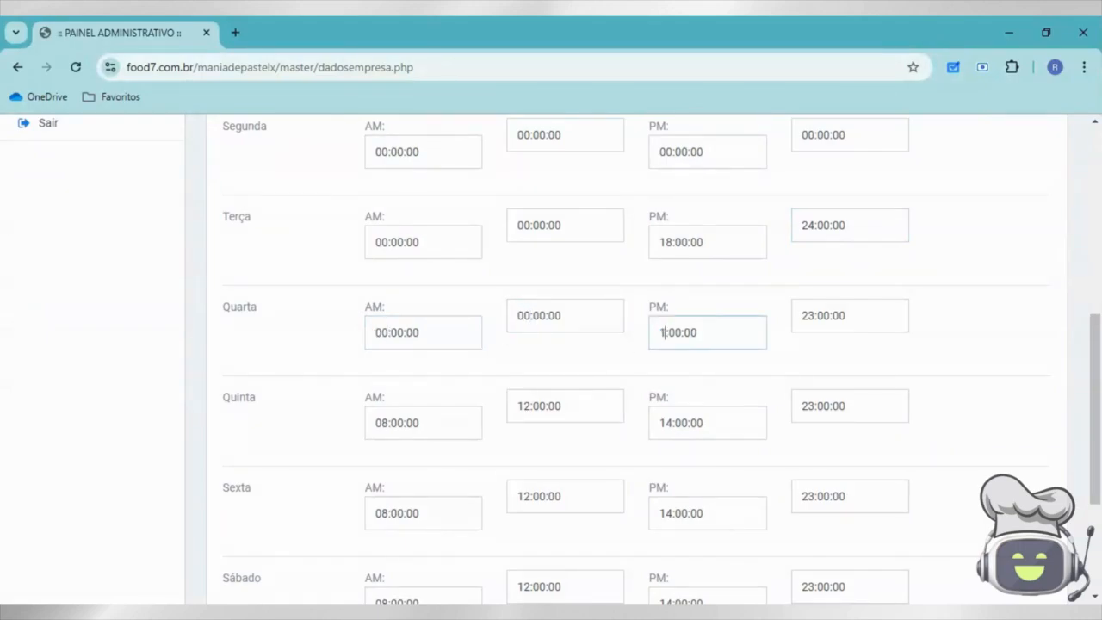
text(8)
double_click(808, 316)
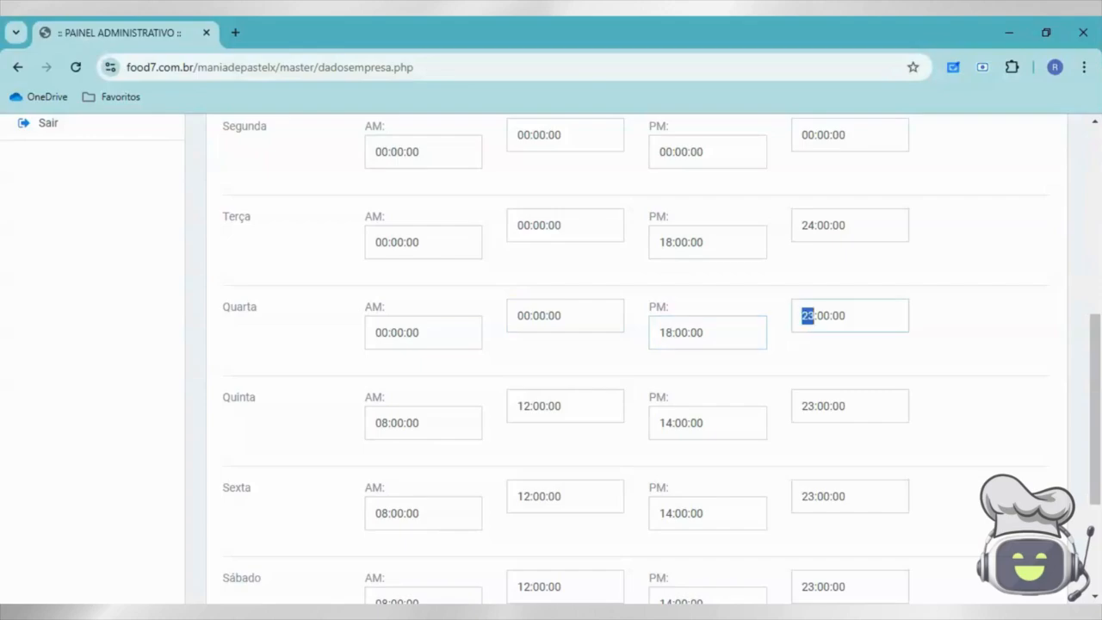
text(24)
Set Quinta's AM times to 00:00:00 and its PM hours from 18:00:00 to 24:00:00.
click(377, 423)
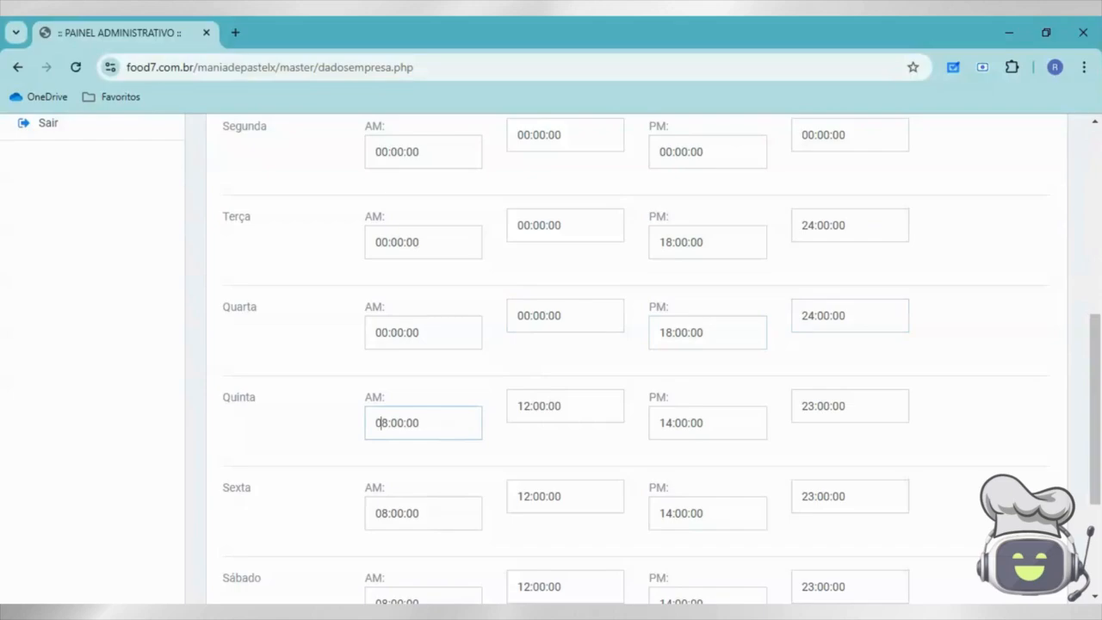
key(Delete)
text(0)
double_click(517, 405)
text(00)
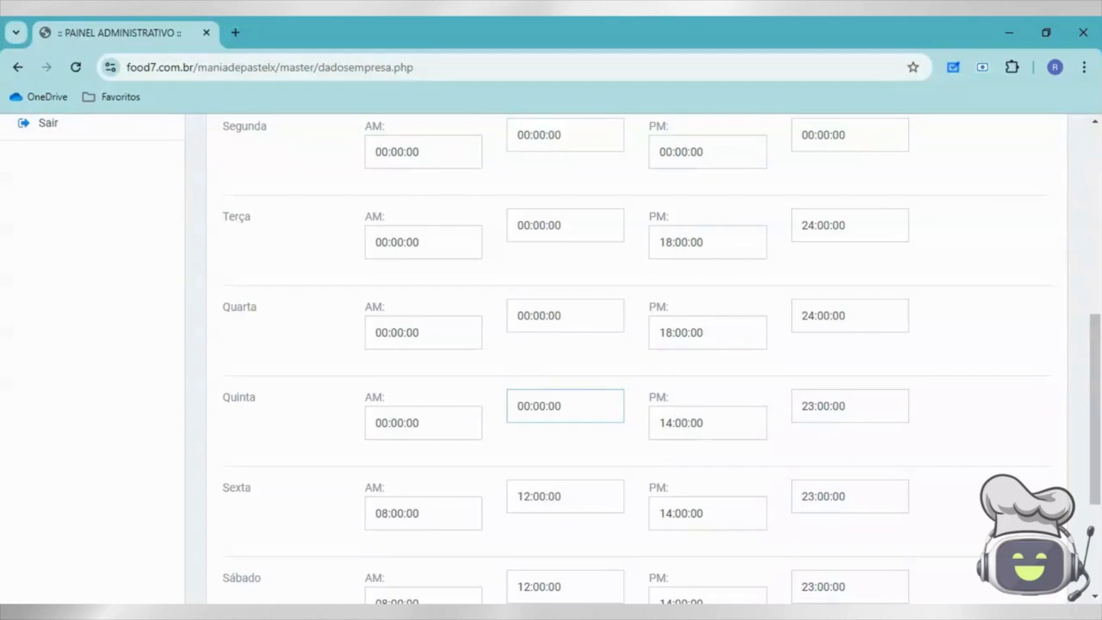
double_click(665, 423)
text(18)
click(808, 407)
key(Delete)
text(4)
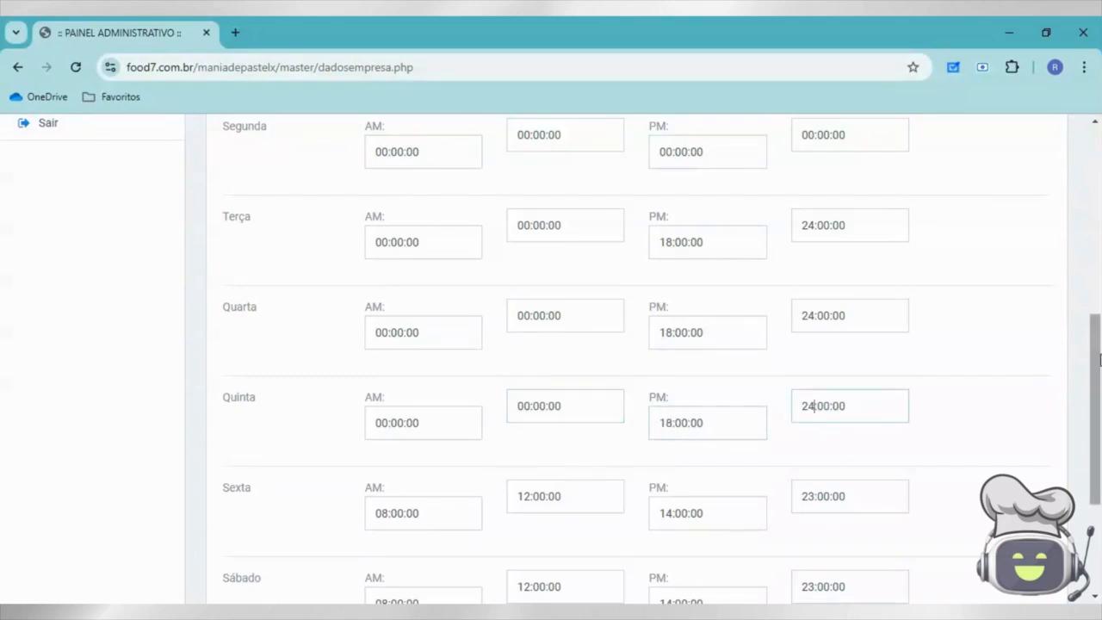
Set both of Sexta's AM times to 00:00:00.
scroll(551, 362, down, 1)
scroll(637, 362, down, 1)
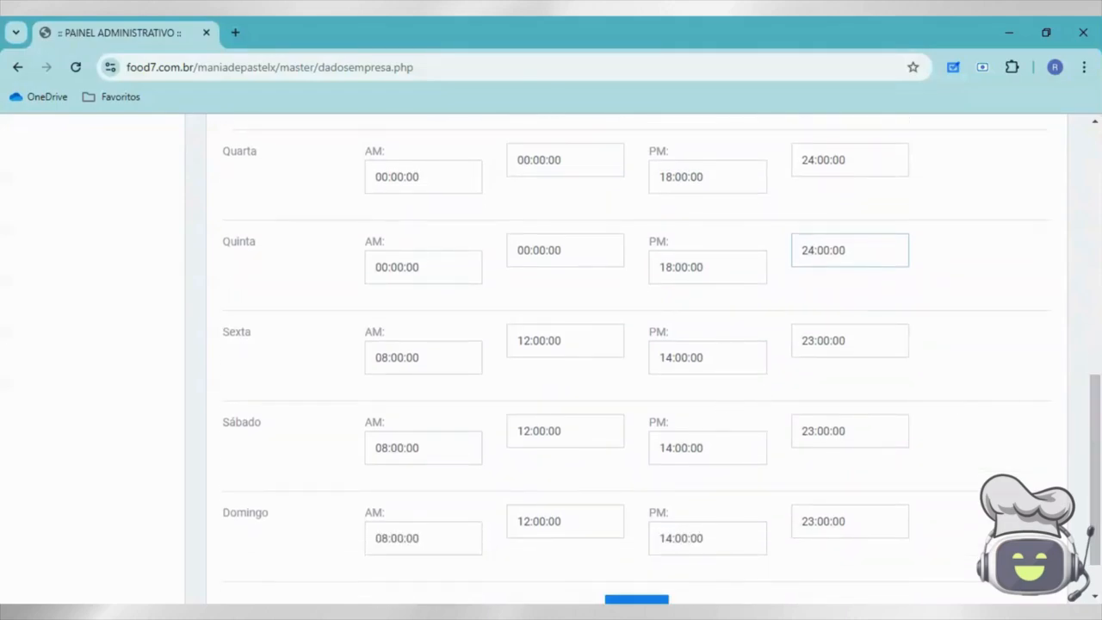
click(375, 358)
key(Delete)
key(Delete)
text(00)
click(524, 341)
key(BackSpace)
key(Delete)
text(00)
Set Sexta's PM hours from 18:00:00 to 24:00:00.
click(670, 357)
double_click(672, 358)
double_click(665, 357)
text(18)
double_click(807, 340)
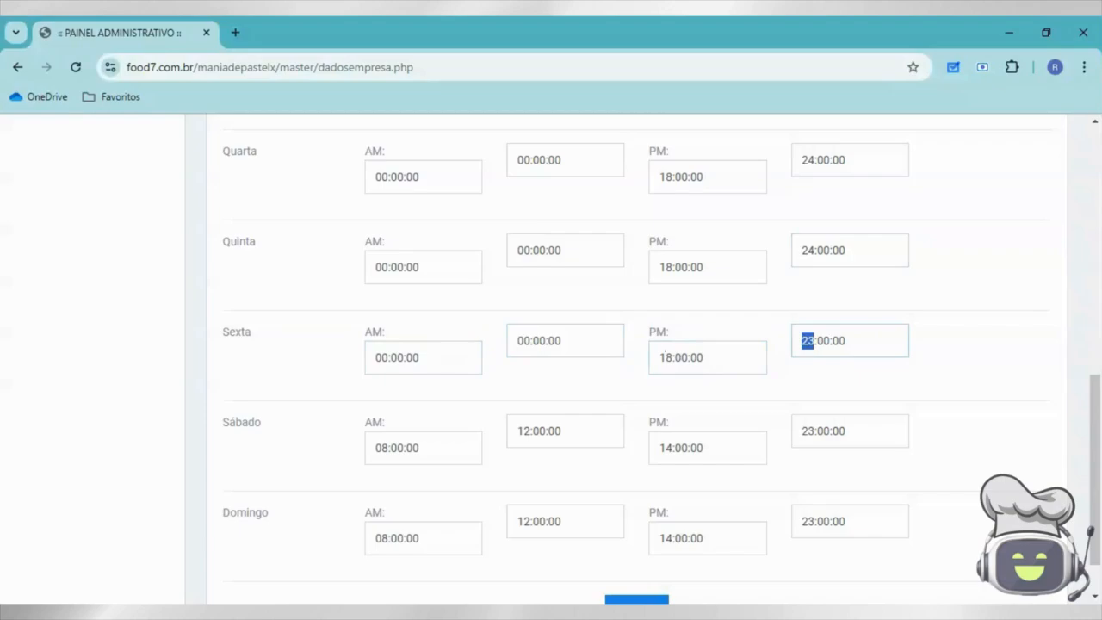
text(24)
Set Sábado's AM times to 00:00:00 and its PM hours from 18:00:00 to 24:00:00.
click(375, 448)
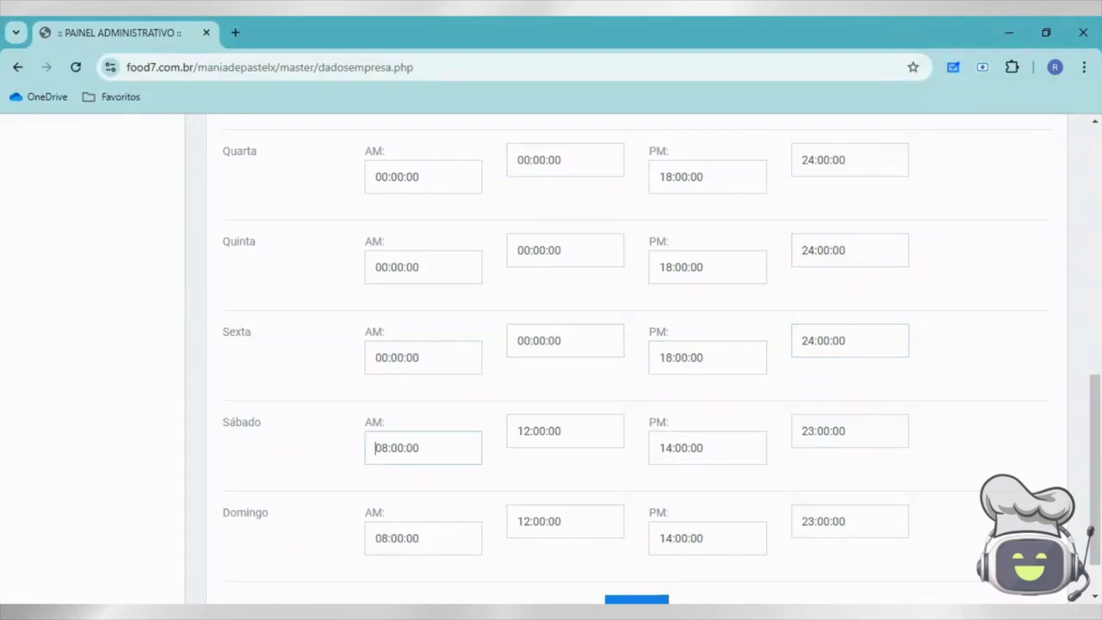
text(00)
key(Tab)
text(00)
key(Tab)
text(18)
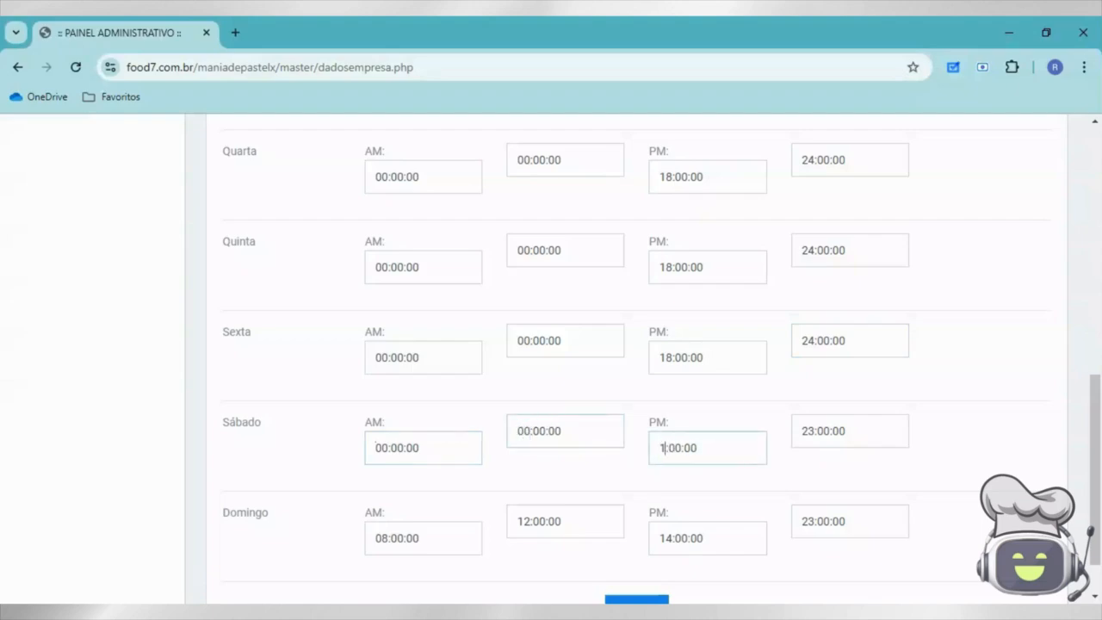
key(Tab)
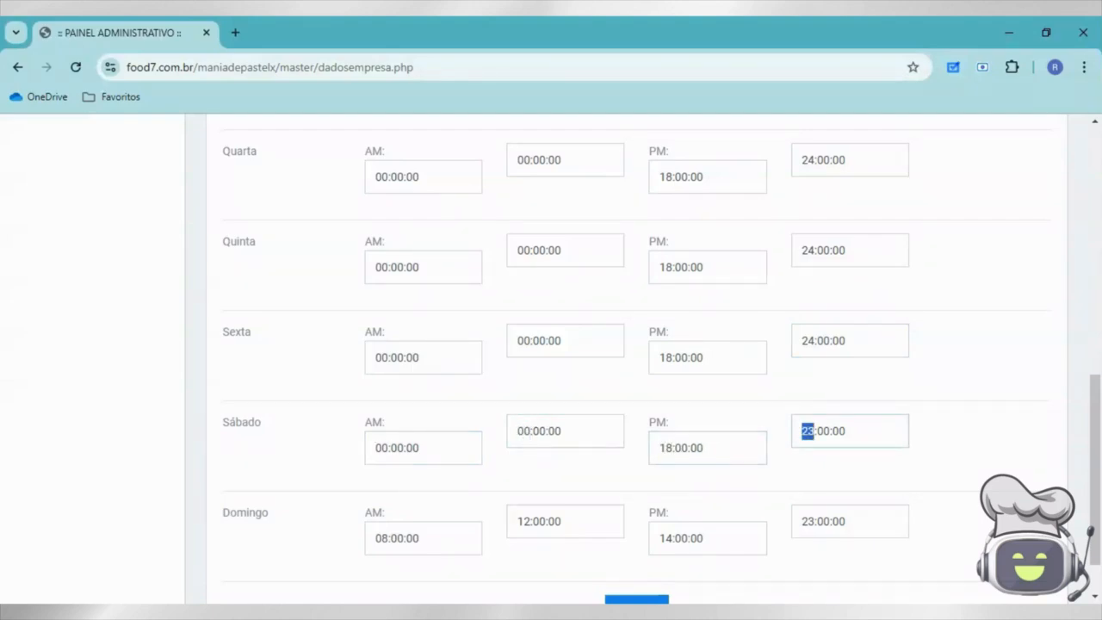
text(24)
Set Domingo's AM times to 00:00:00 and its PM hours from 18:00:00 to 24:00:00.
scroll(1098, 440, down, 1)
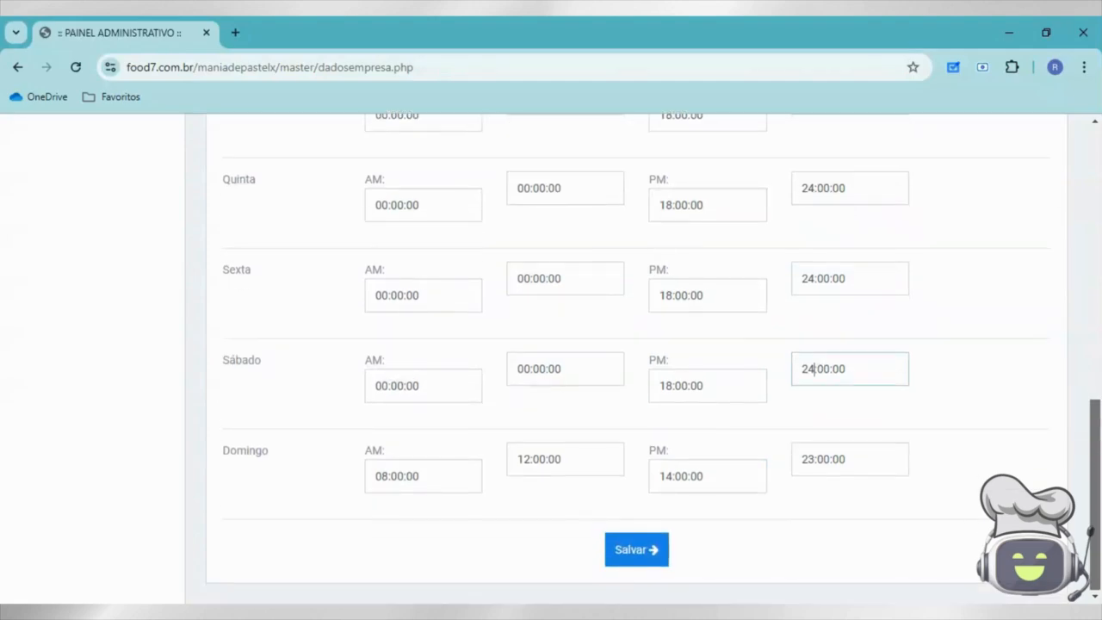
double_click(380, 476)
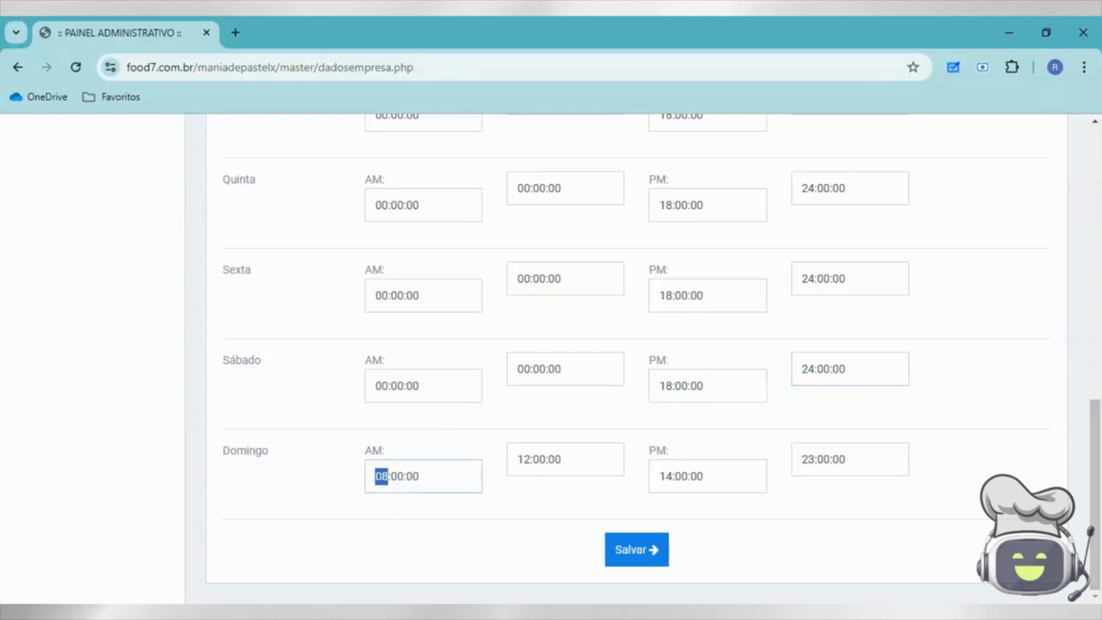
text(00)
double_click(524, 460)
text(00)
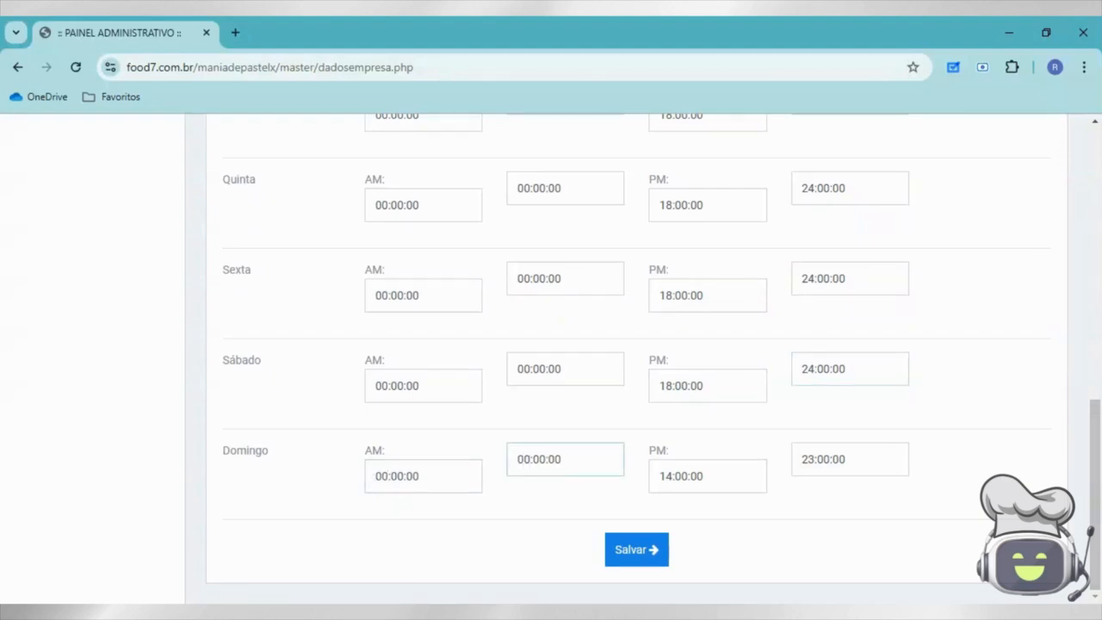
triple_click(662, 476)
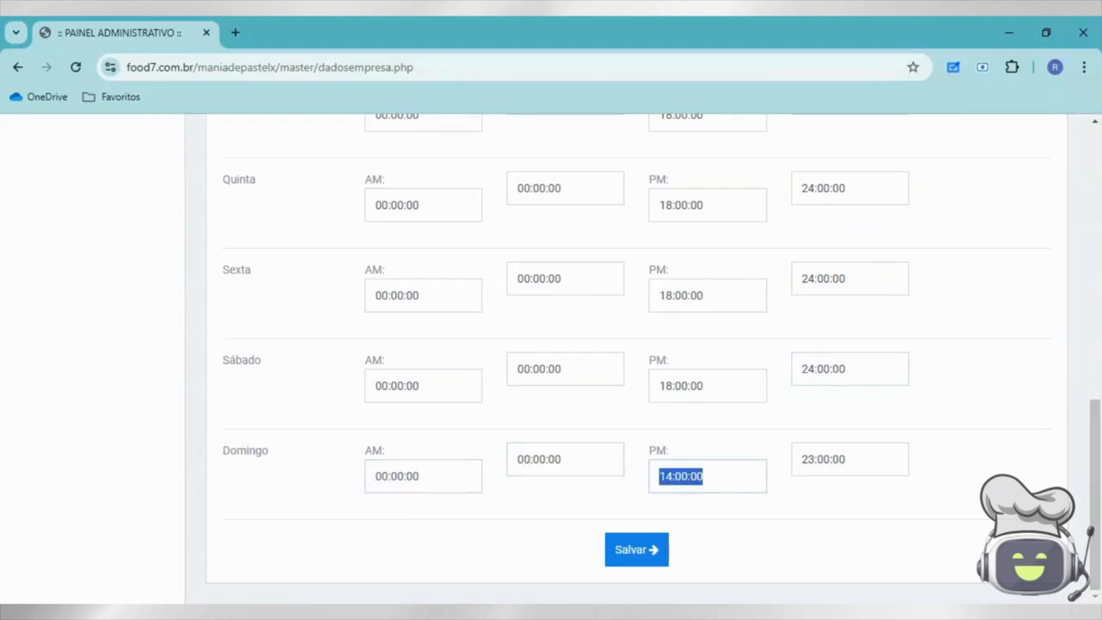
double_click(665, 476)
text(18)
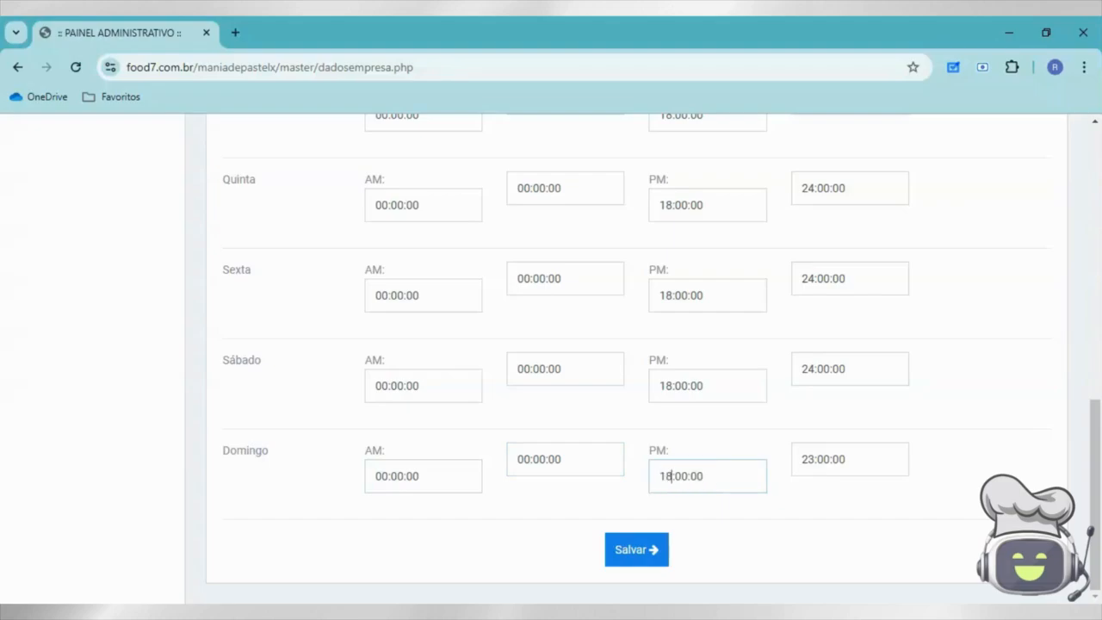
click(808, 460)
double_click(807, 459)
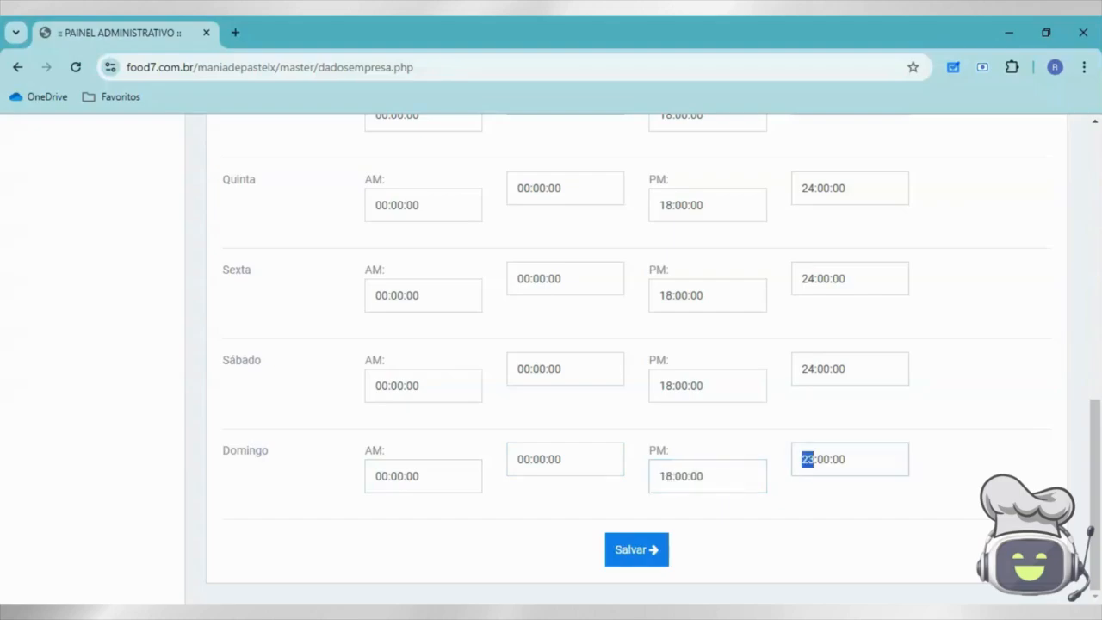
text(24)
Review the completed Dados Gerais, address and Horário de Funcionamento entries for every day of the week.
scroll(1097, 489, up, 4)
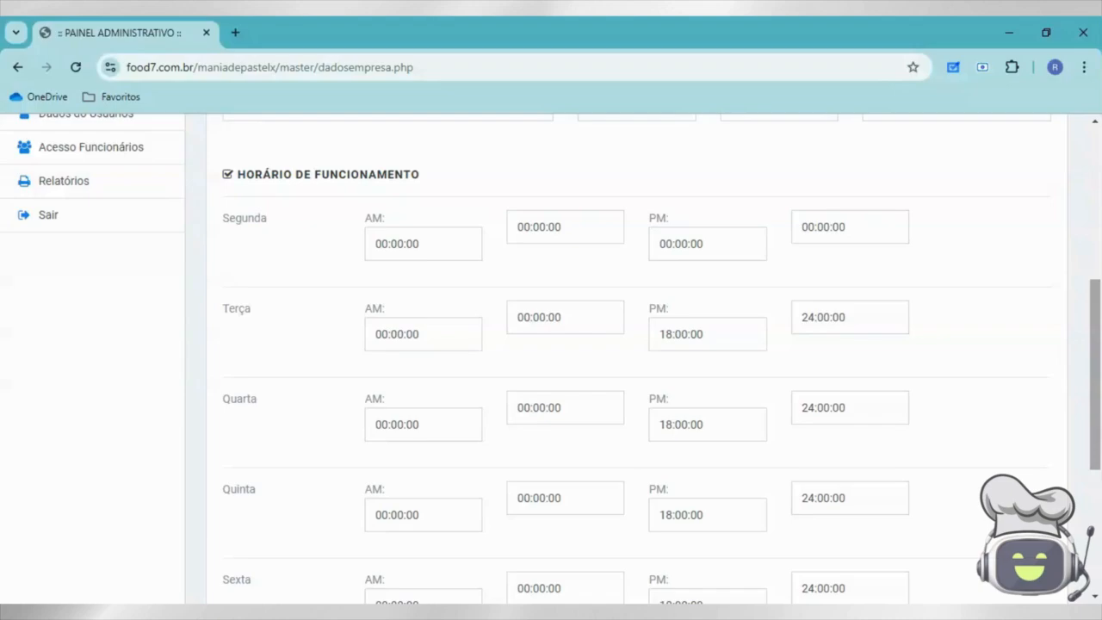
scroll(811, 540, down, 3)
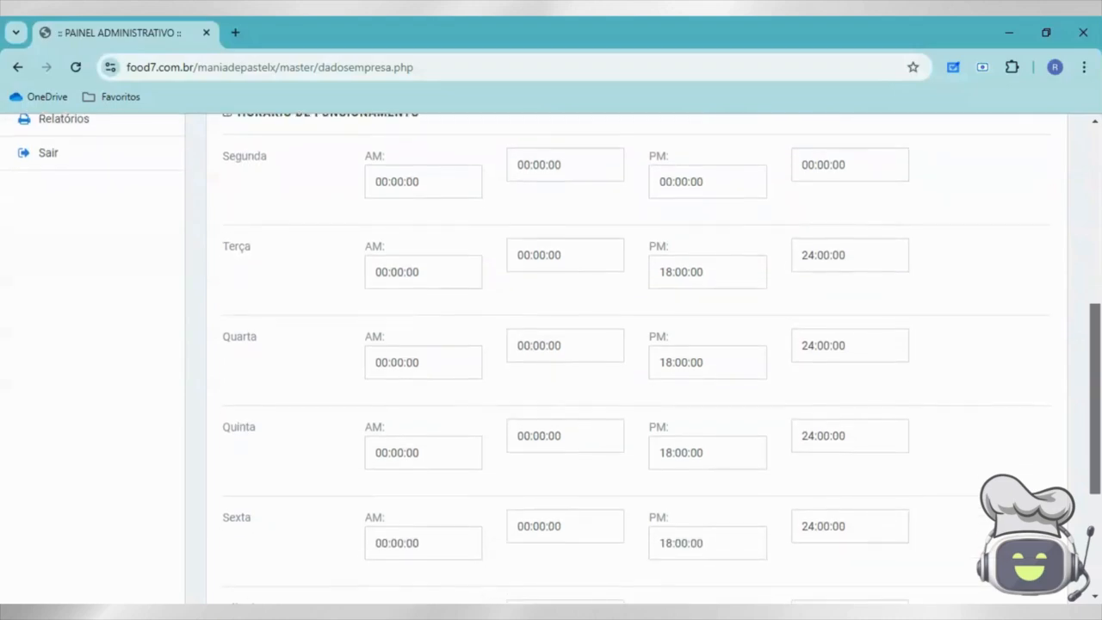
scroll(811, 540, down, 1)
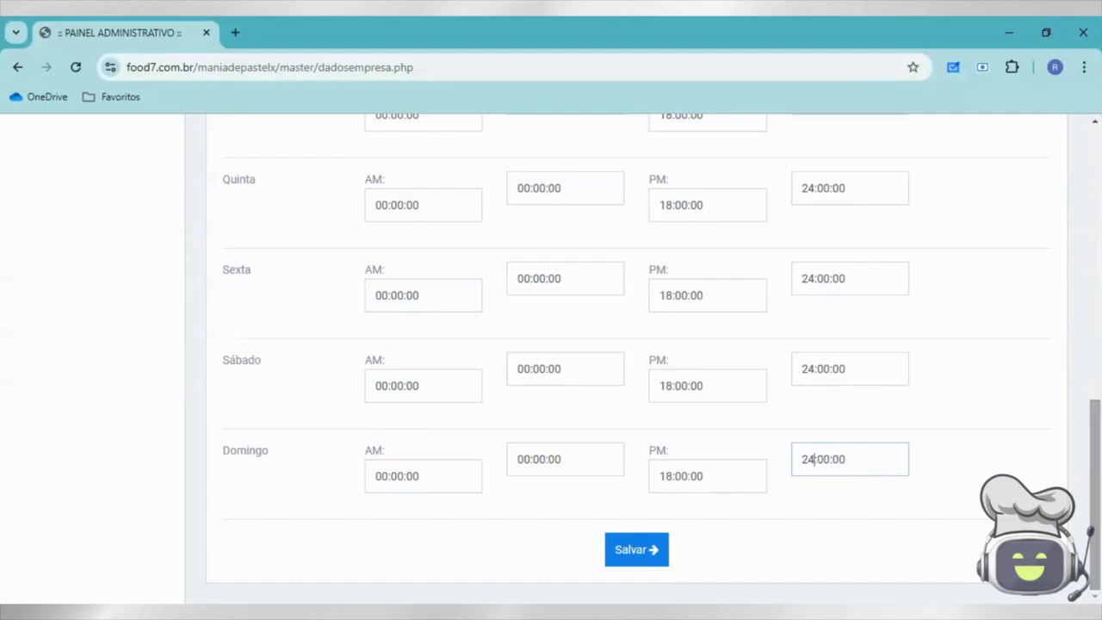
scroll(811, 540, up, 5)
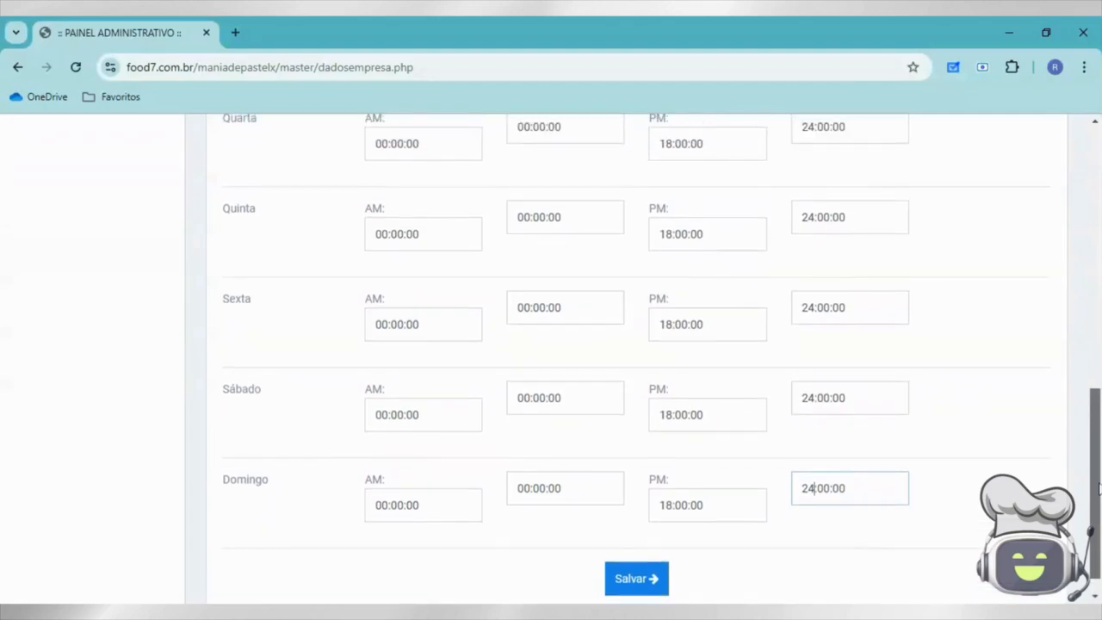
scroll(551, 358, up, 2)
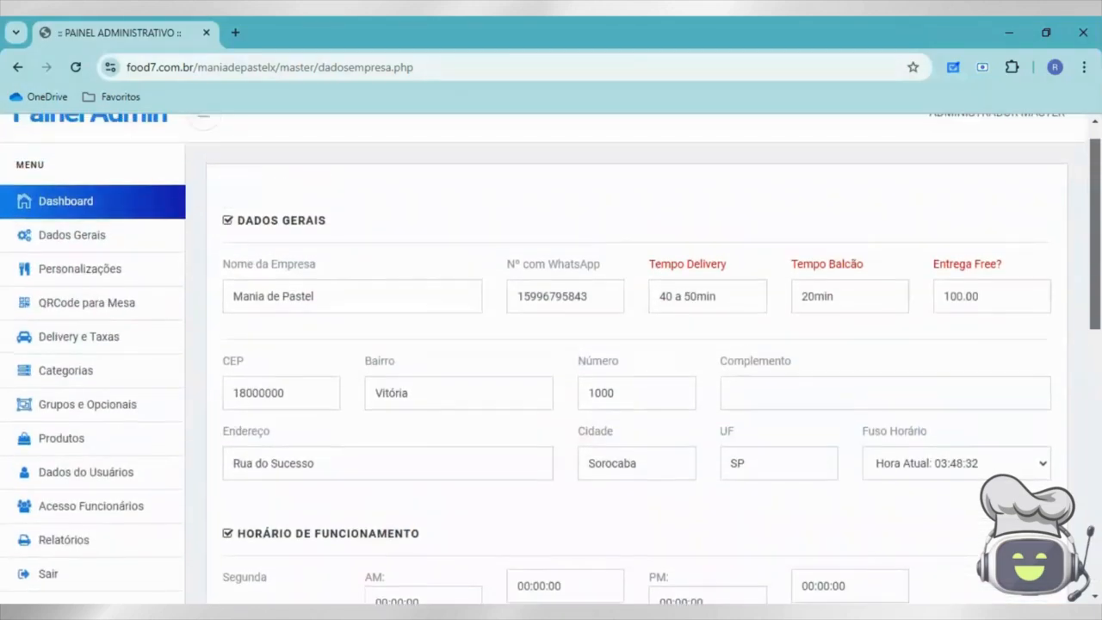
scroll(551, 358, down, 2)
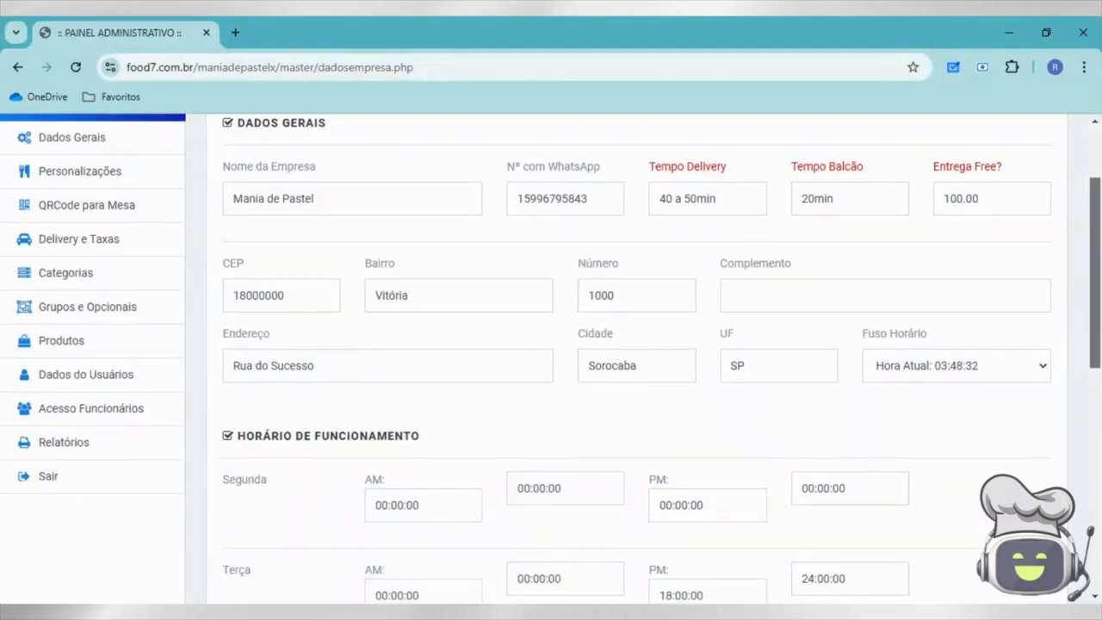
scroll(551, 358, down, 4)
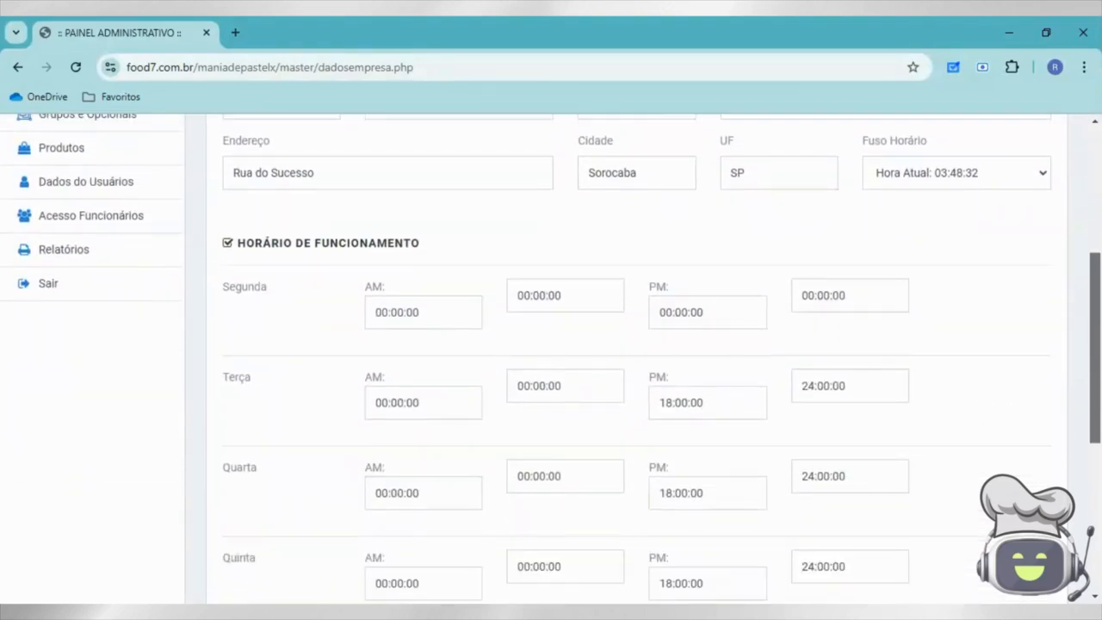
scroll(804, 568, down, 3)
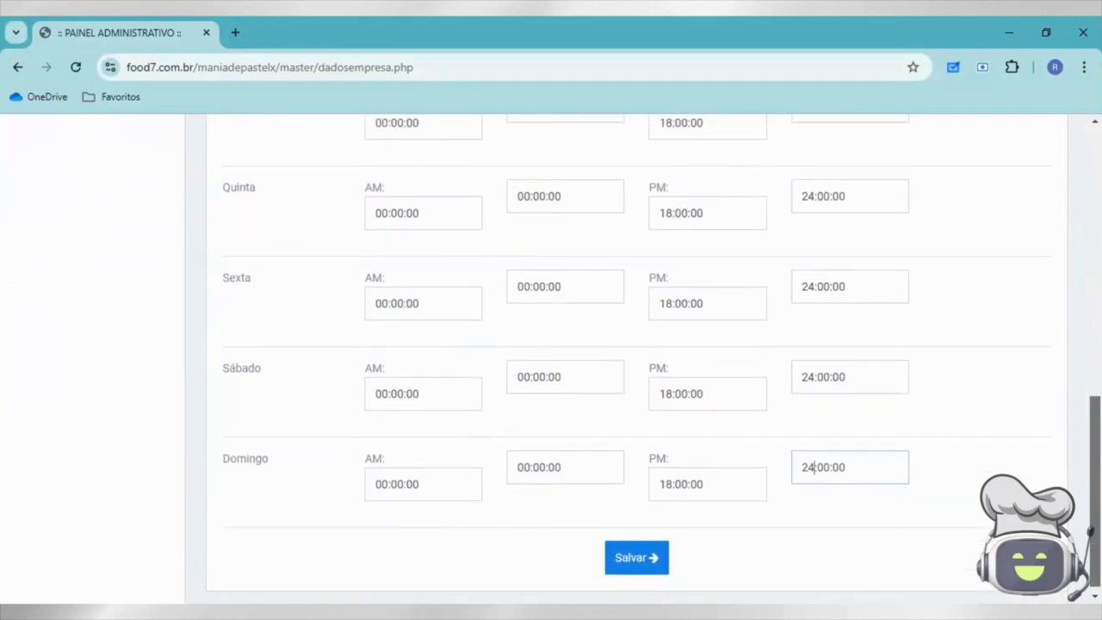
click(652, 546)
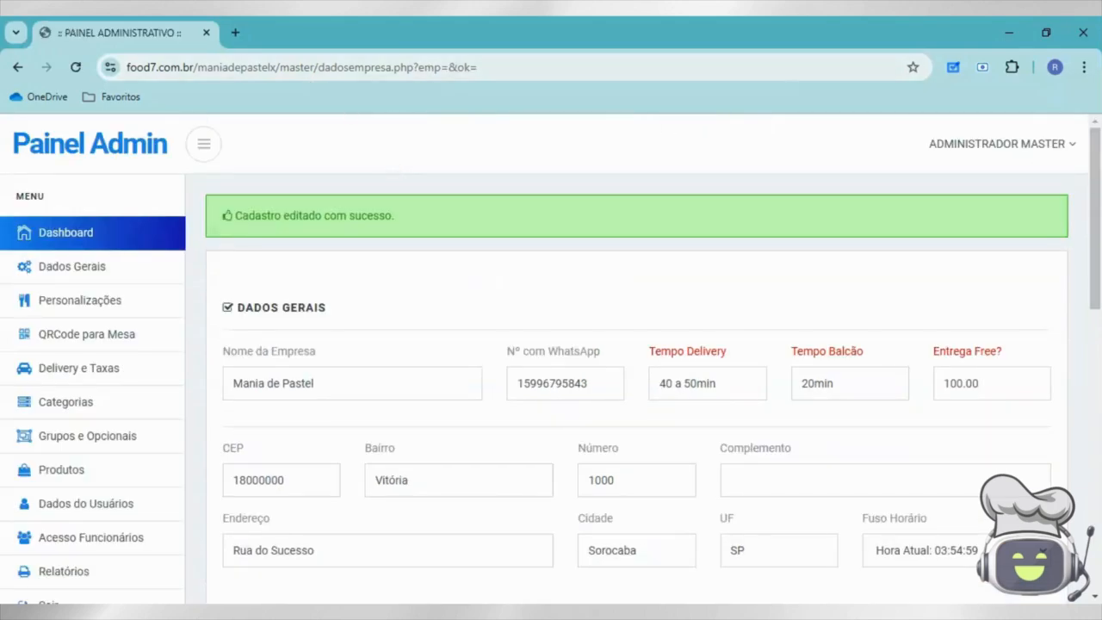
drag(277, 67, 130, 71)
key(ctrl+c)
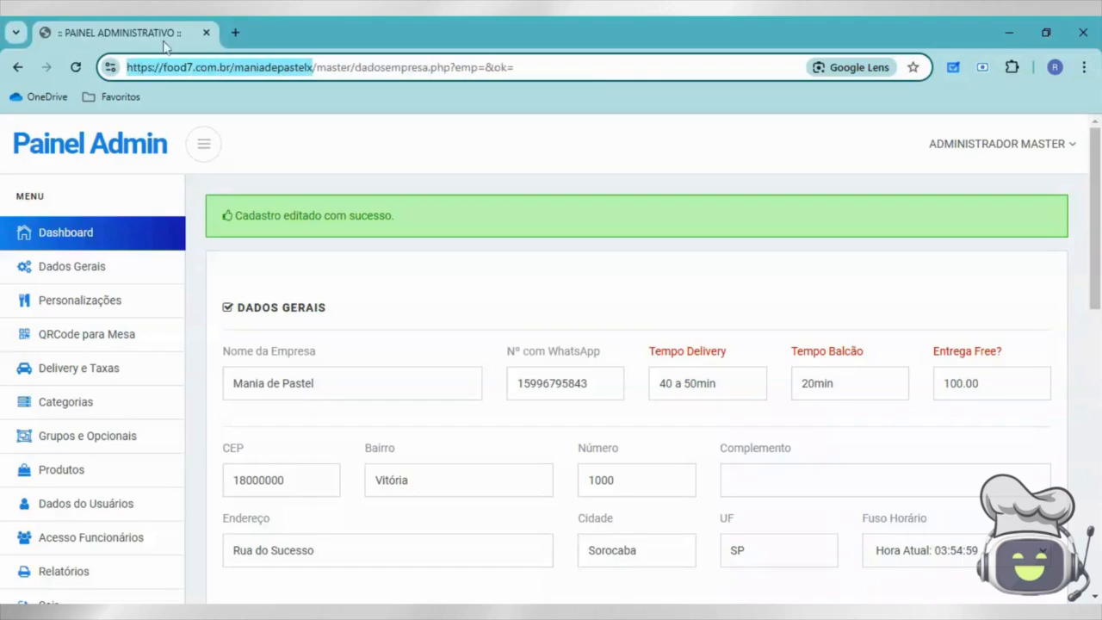
click(236, 32)
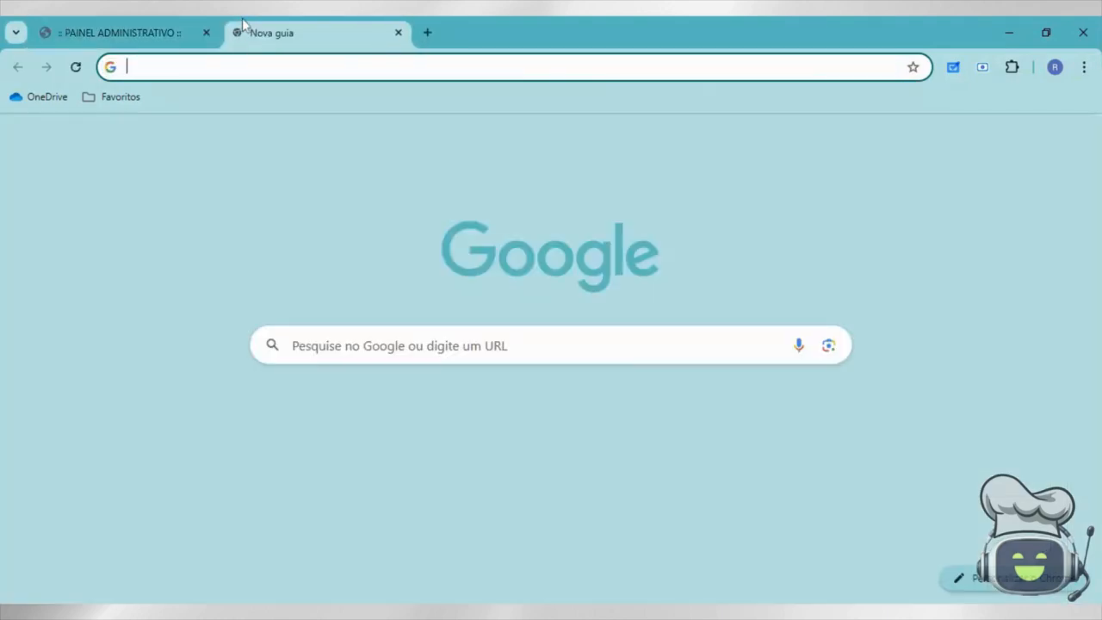
key(ctrl+v)
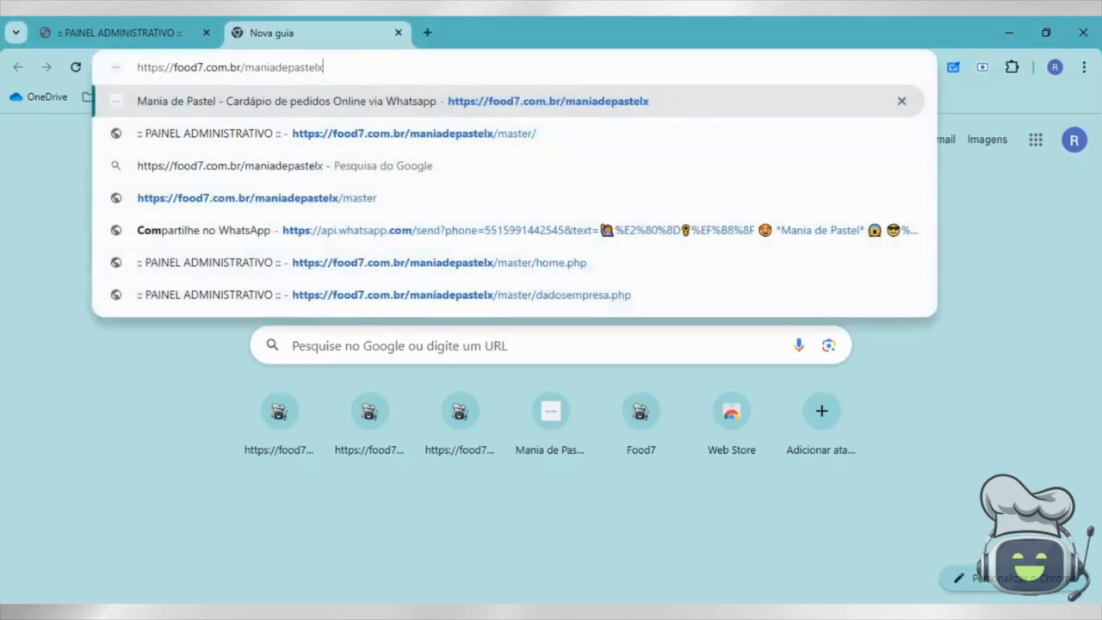
key(Return)
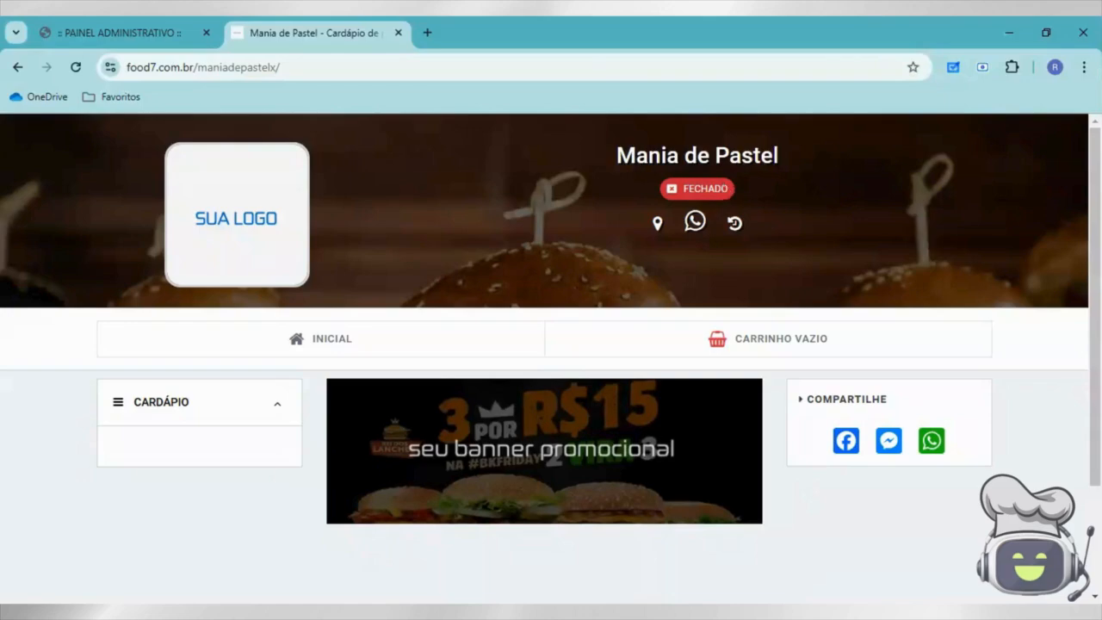
Check the weekly opening hours shown on the Mania de Pastel public page, and close the Horários de Funcionamento window.
click(737, 226)
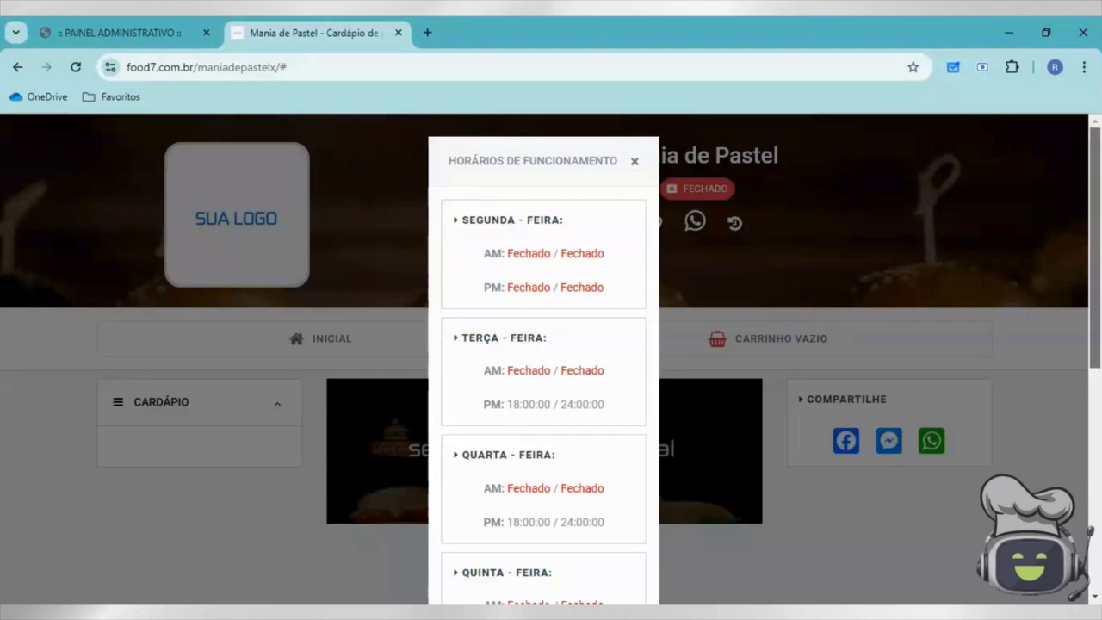
mouse_move(1094, 248)
mouse_down()
mouse_move(1094, 467)
mouse_move(1095, 246)
mouse_up()
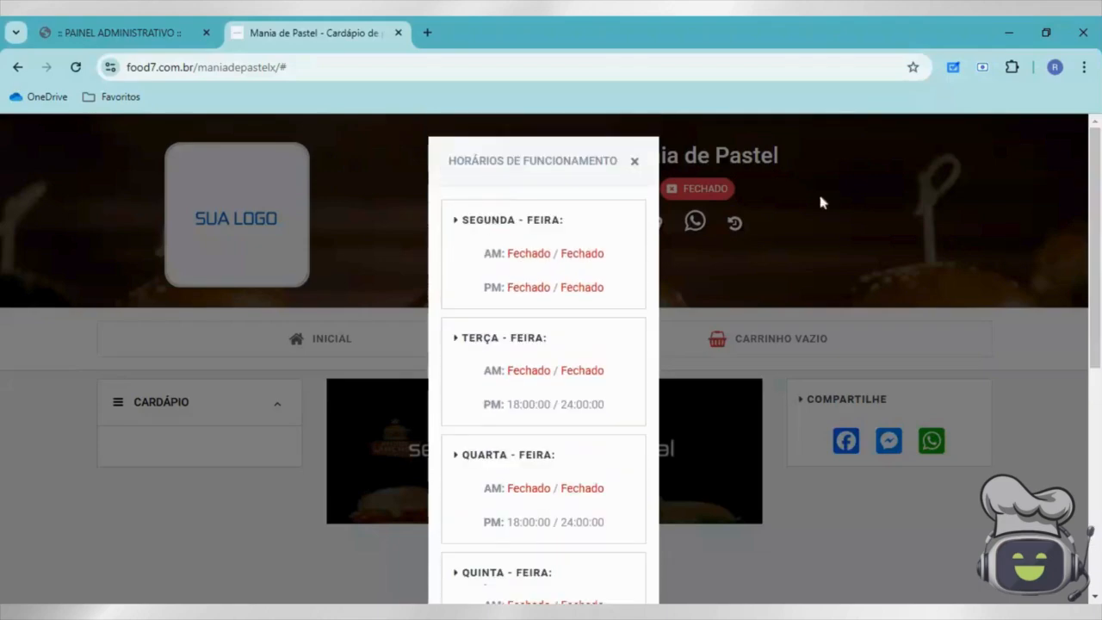
click(635, 162)
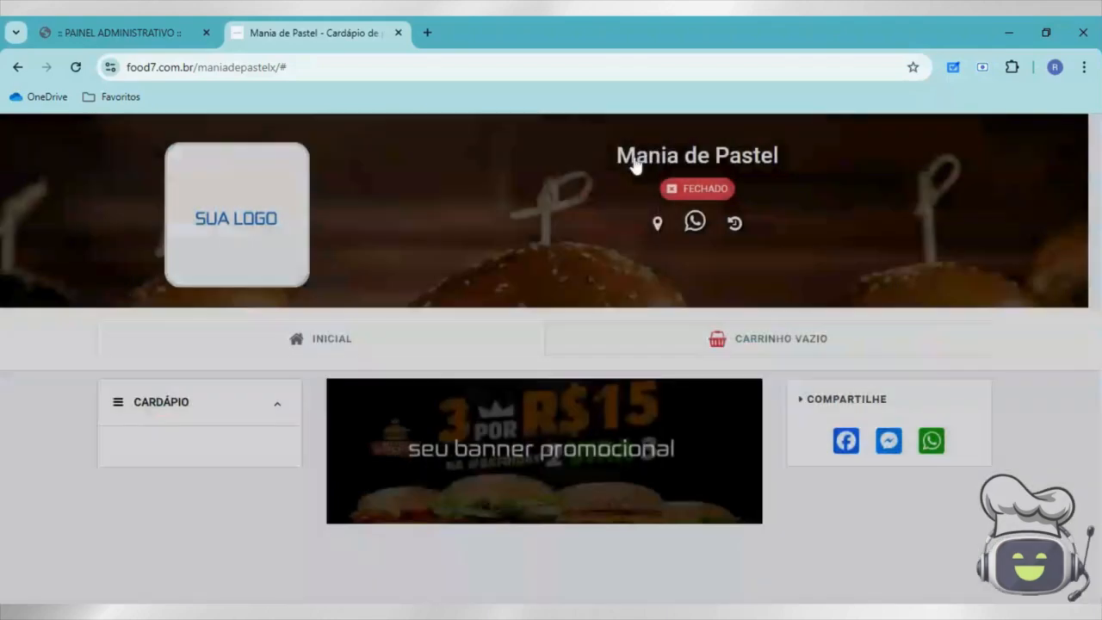